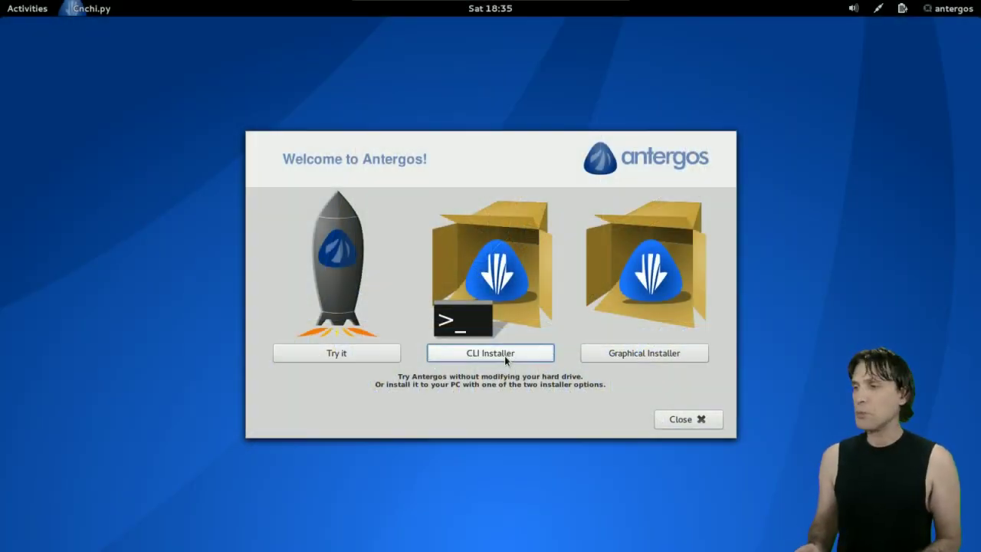
- Launch the text-based installer and choose to install the system
click(491, 353)
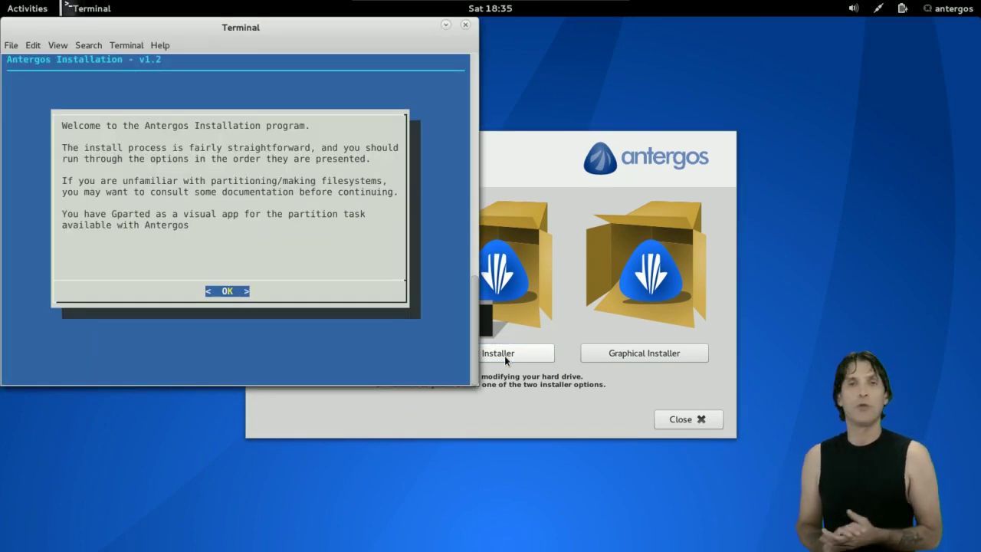
click(226, 295)
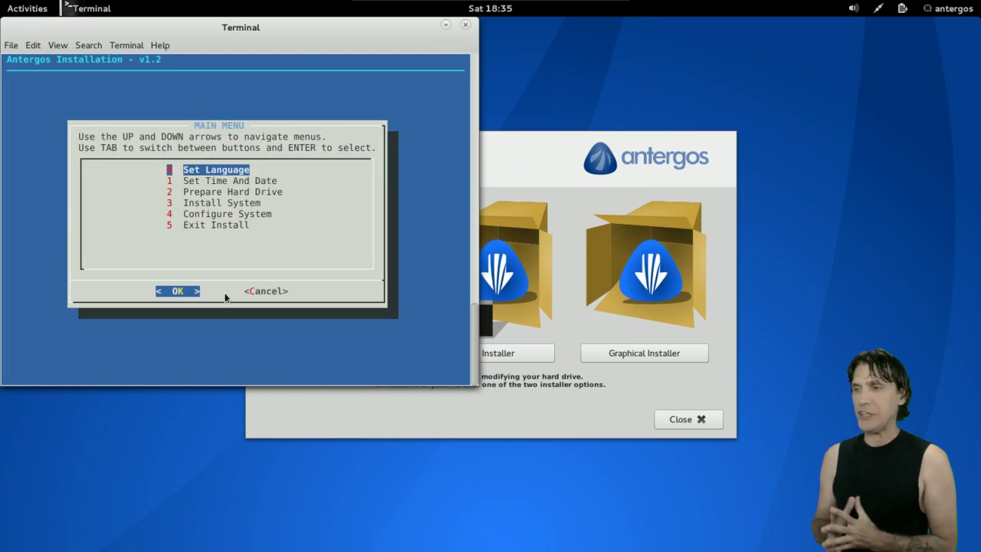
click(195, 204)
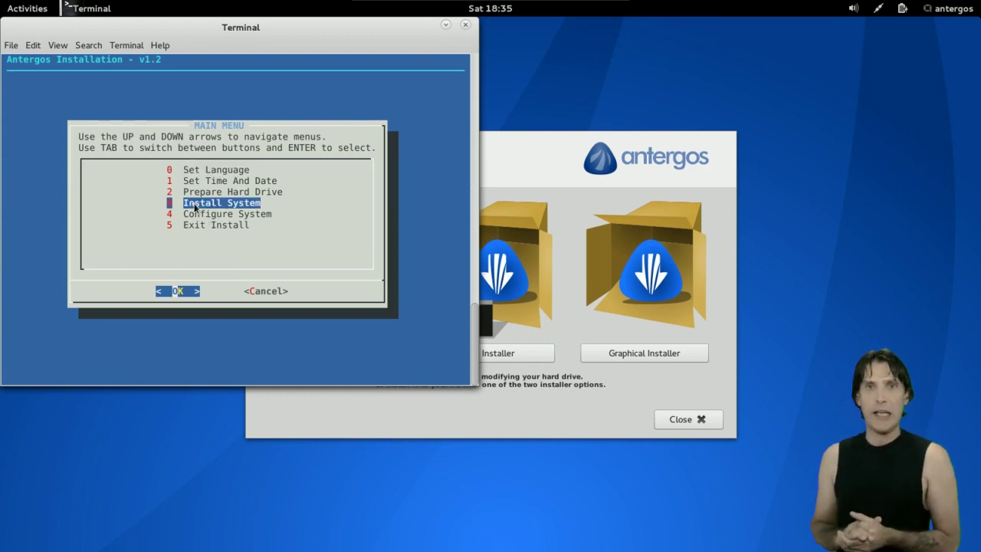
click(177, 293)
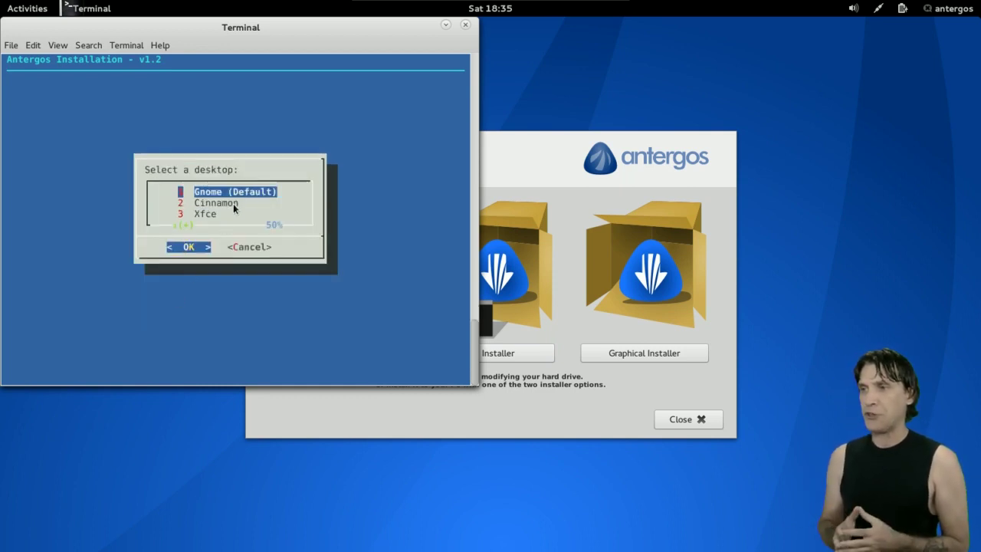
- Browse the text installer's desktop list, accept default Gnome, then close the text installer
key(Down)
key(Down)
key(Down)
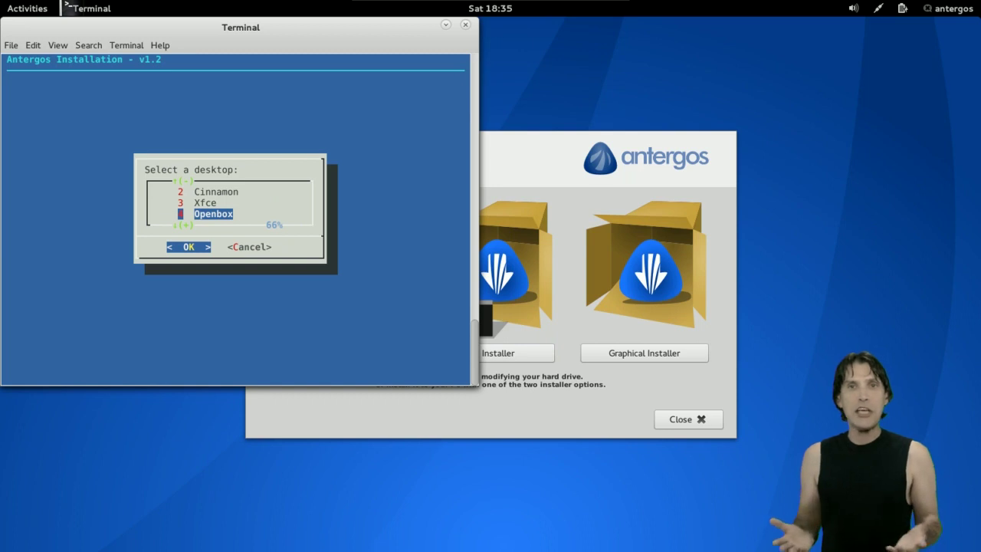
key(Down)
key(Down)
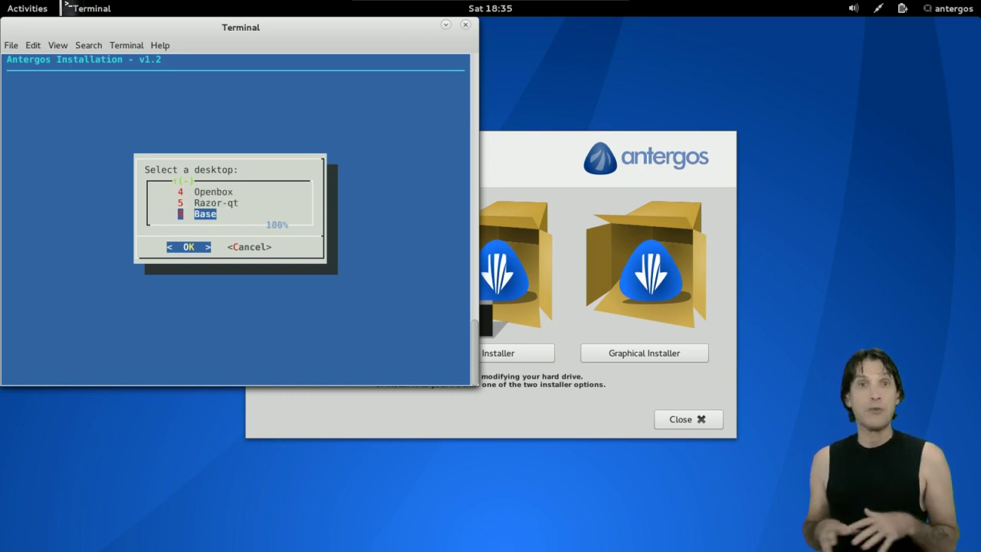
key(Up)
key(Up)
key(Up)
key(Up)
key(Up)
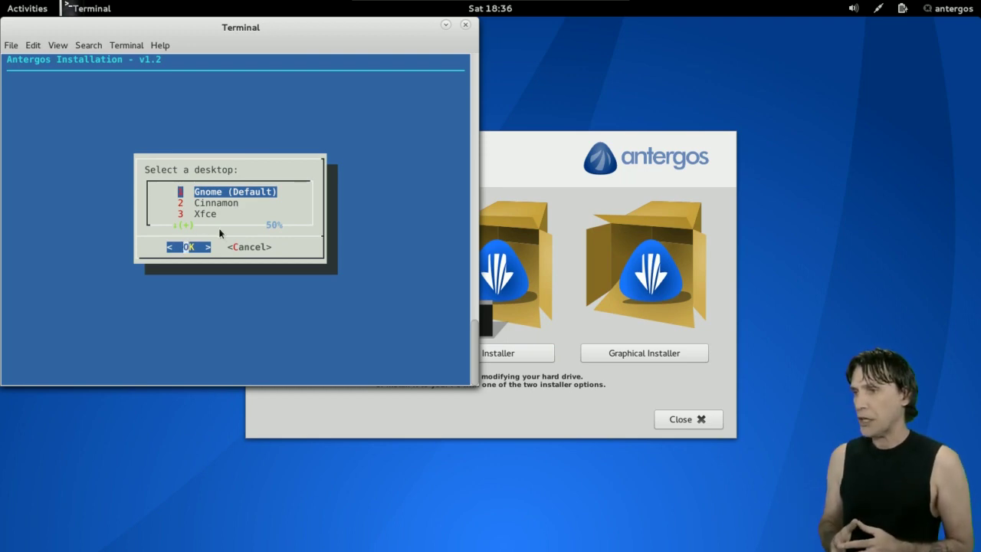
key(Return)
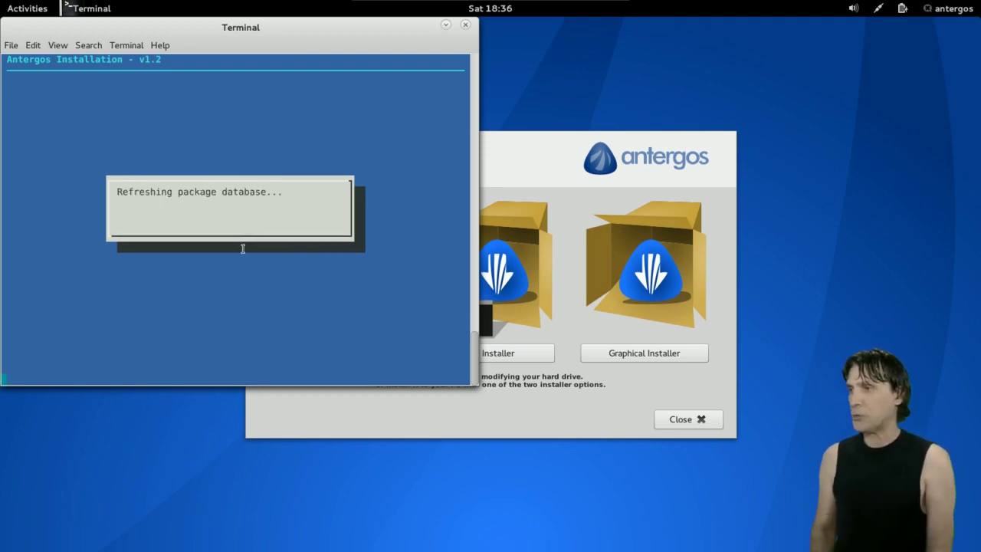
click(466, 26)
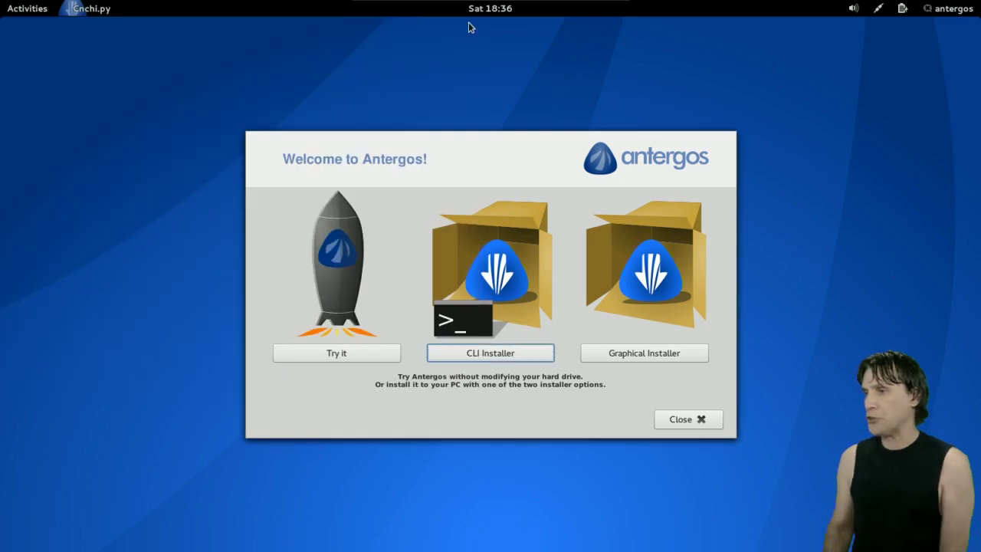
- Start the graphical installer in English with location English (US), United States
click(645, 357)
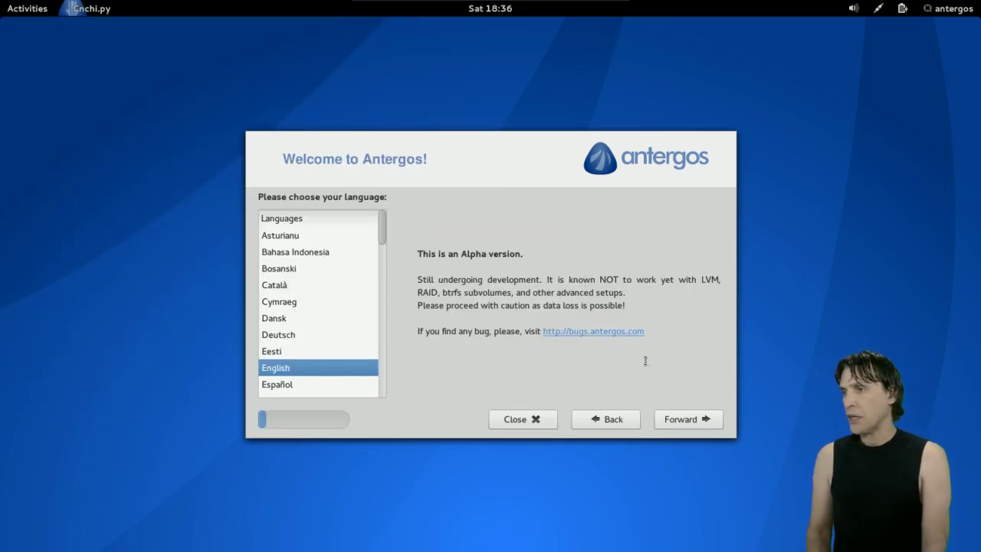
click(707, 422)
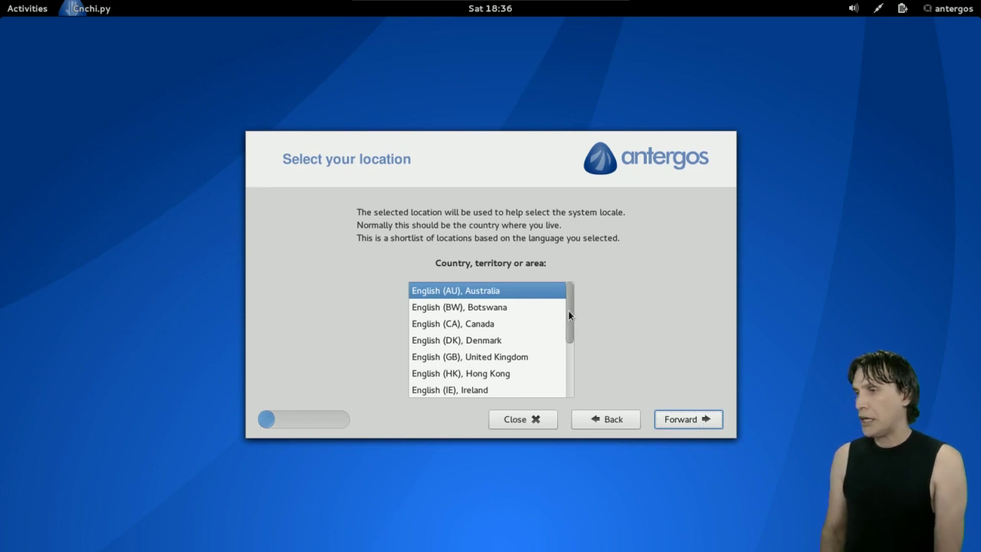
drag(569, 314, 570, 375)
click(520, 361)
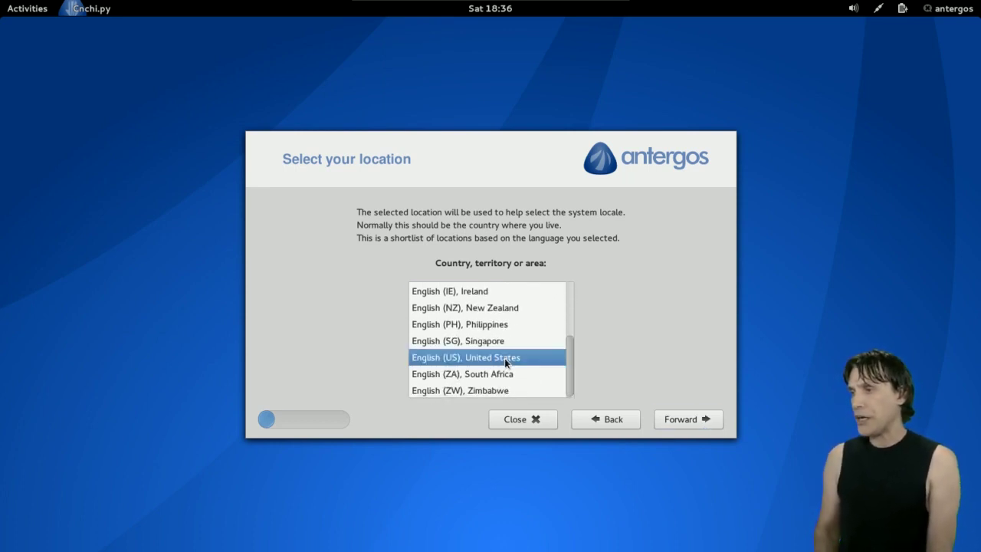
click(703, 427)
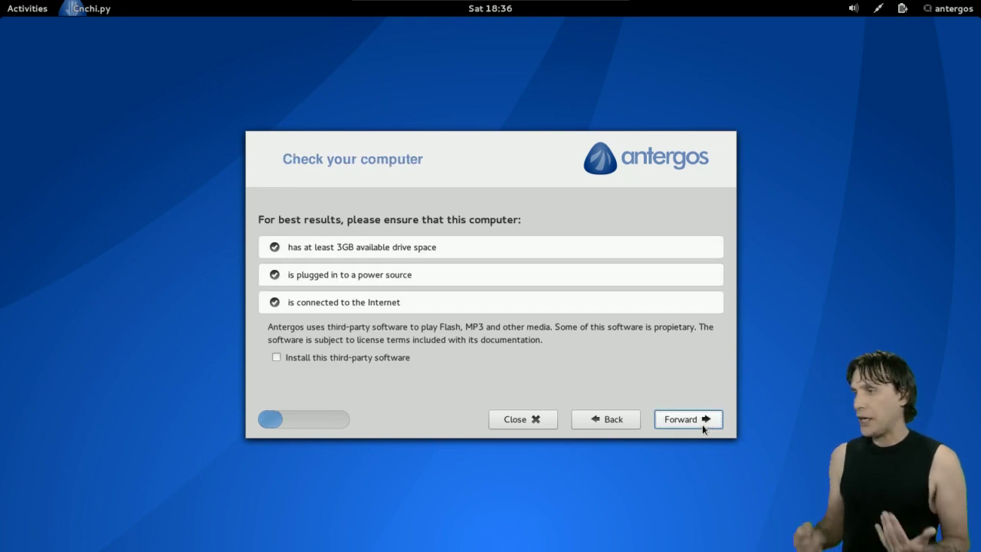
click(703, 427)
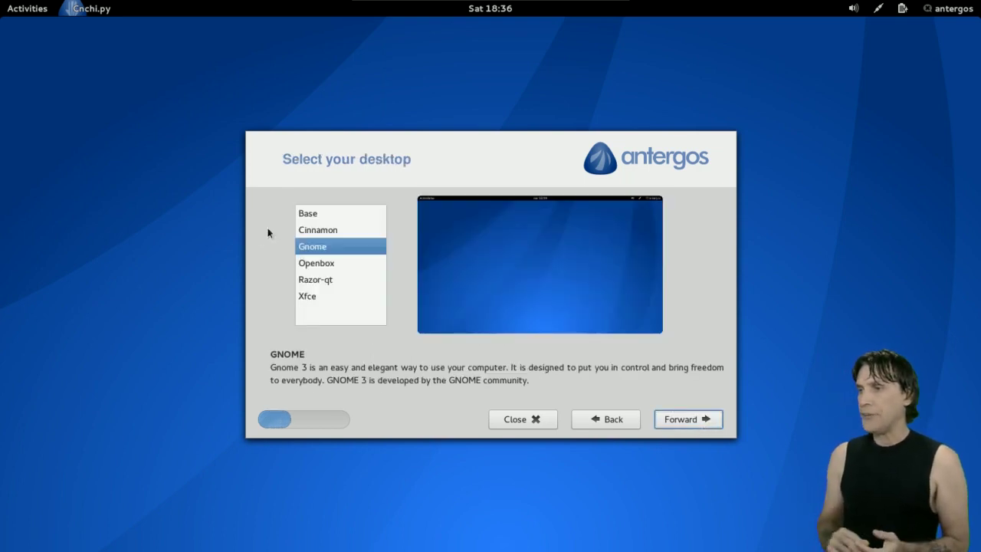
- Preview the Base, Gnome, Openbox, Razor-qt and Xfce options, then choose Cinnamon
click(319, 216)
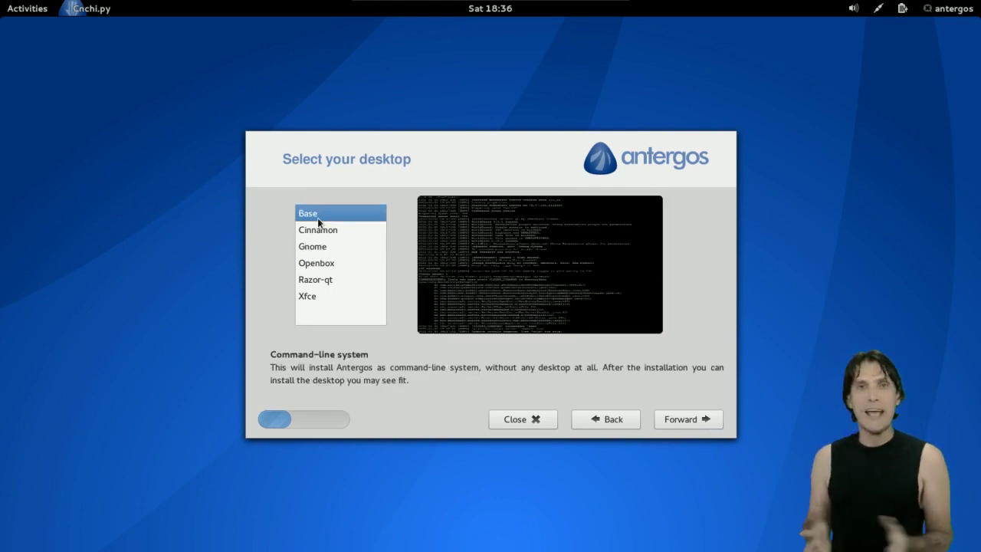
click(325, 234)
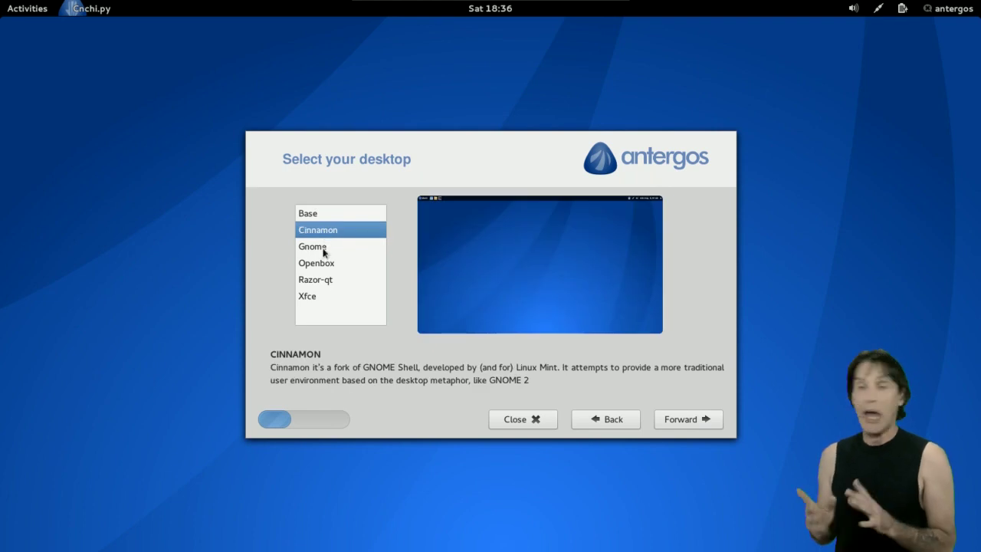
click(324, 249)
click(322, 265)
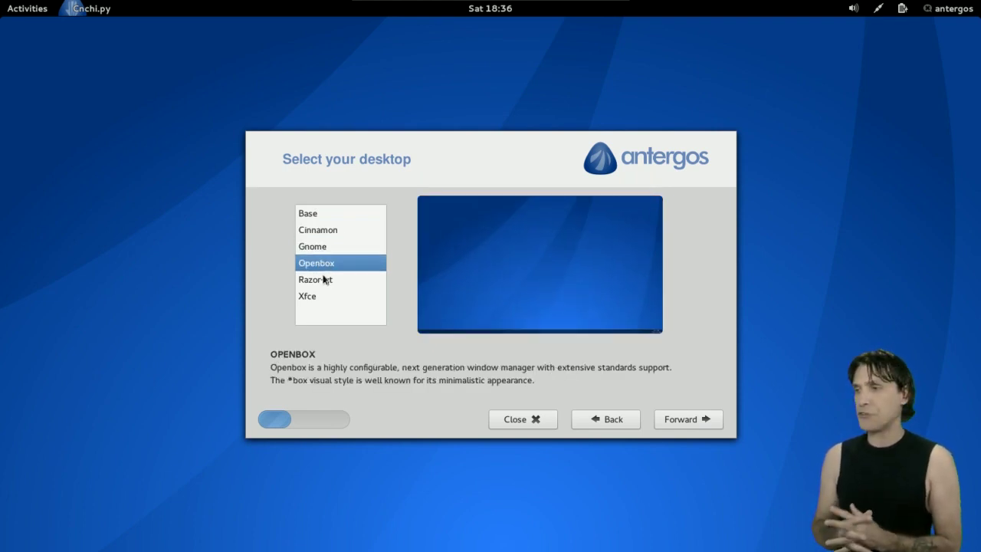
click(325, 280)
click(320, 296)
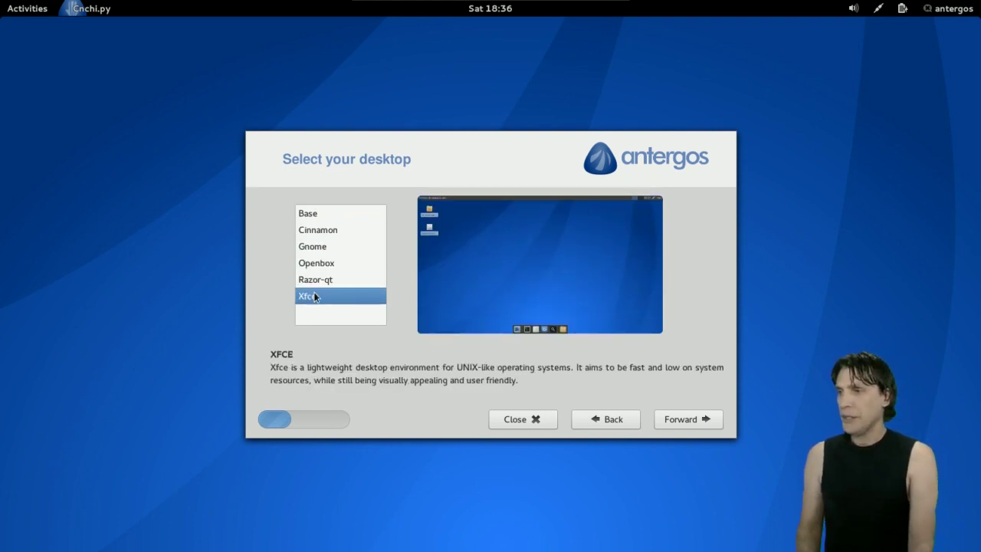
click(322, 233)
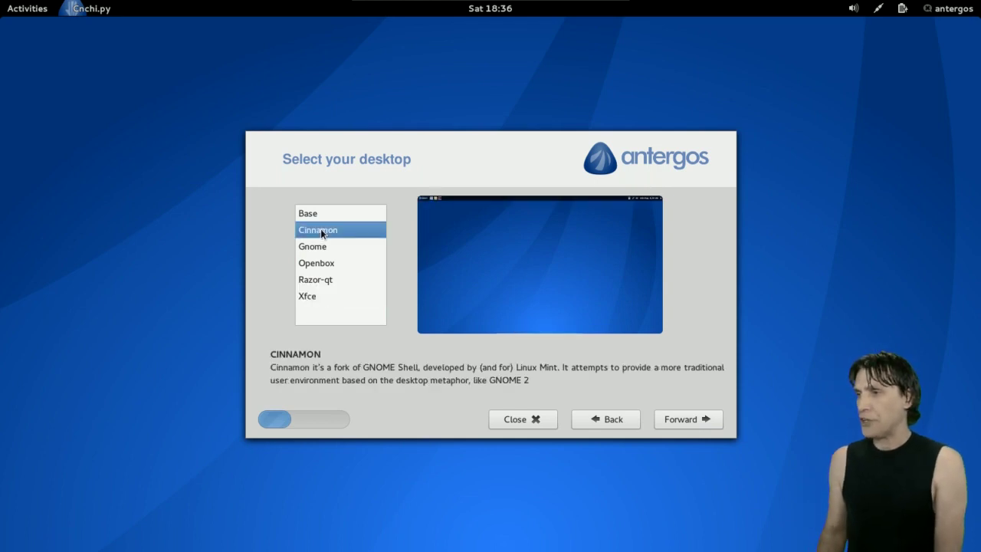
click(688, 423)
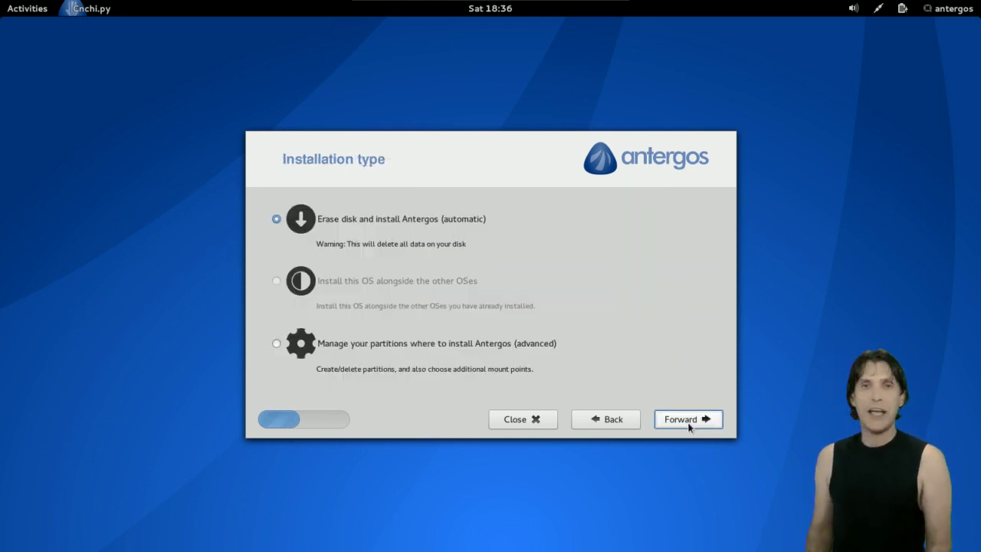
- Install automatically onto the 21 GB ATA VBOX HARDDISK and keep the USA keyboard layout
click(688, 422)
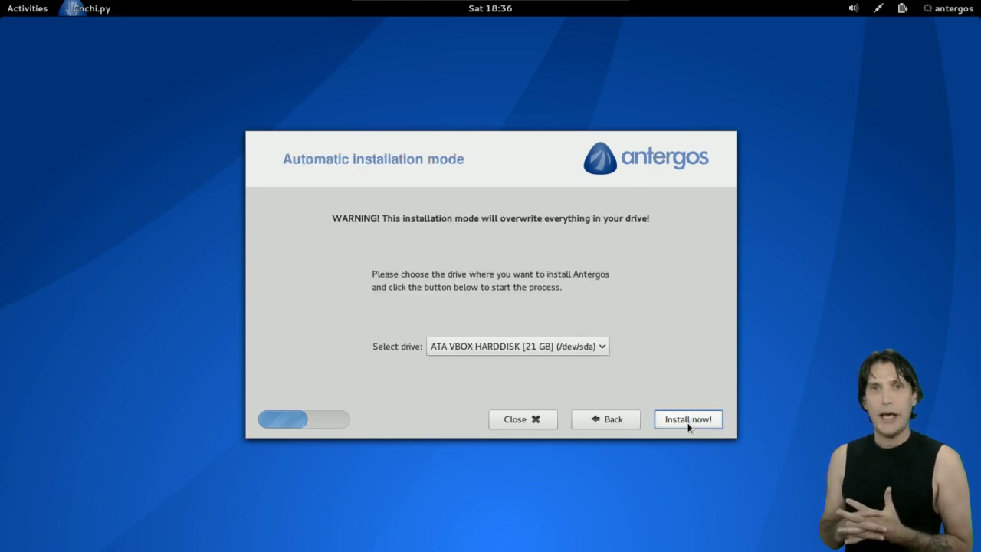
click(688, 422)
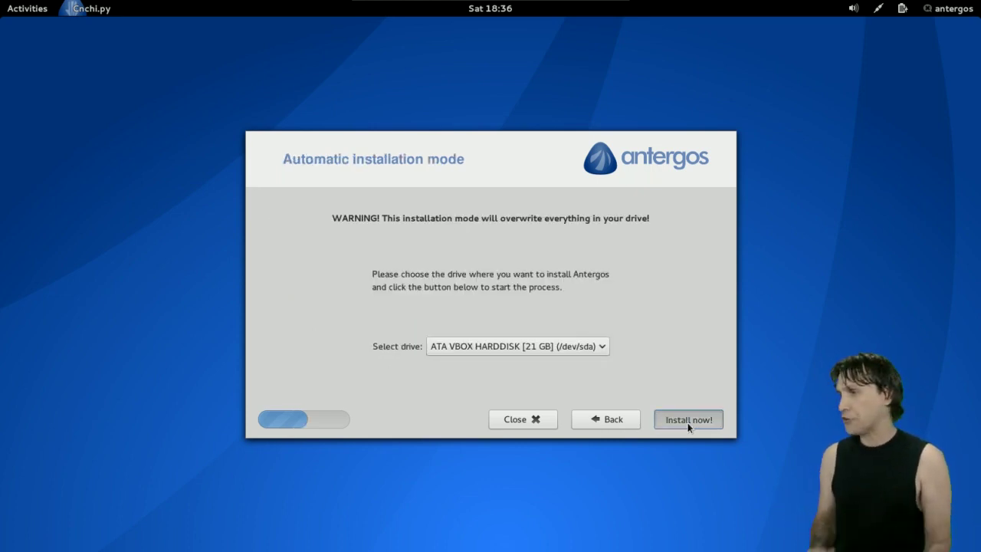
click(688, 422)
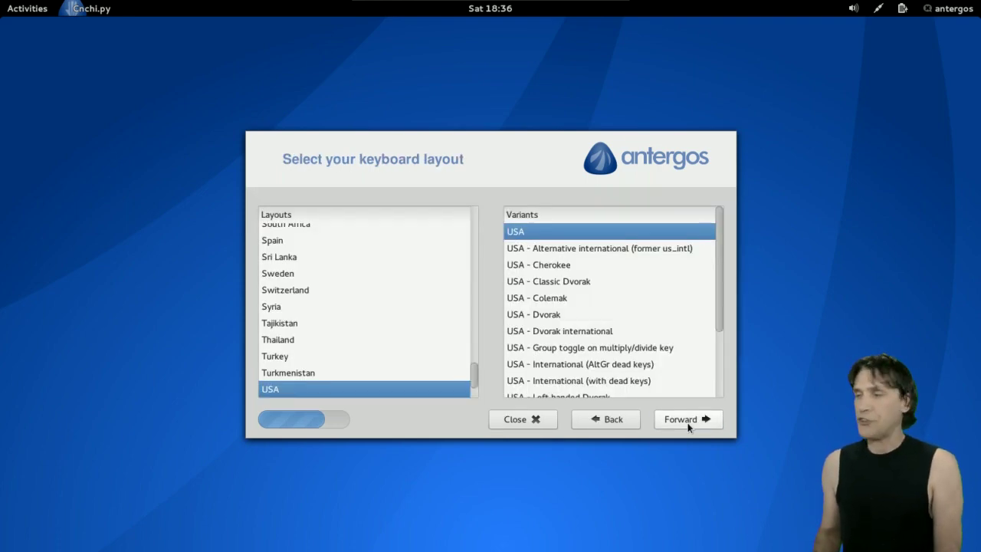
click(688, 420)
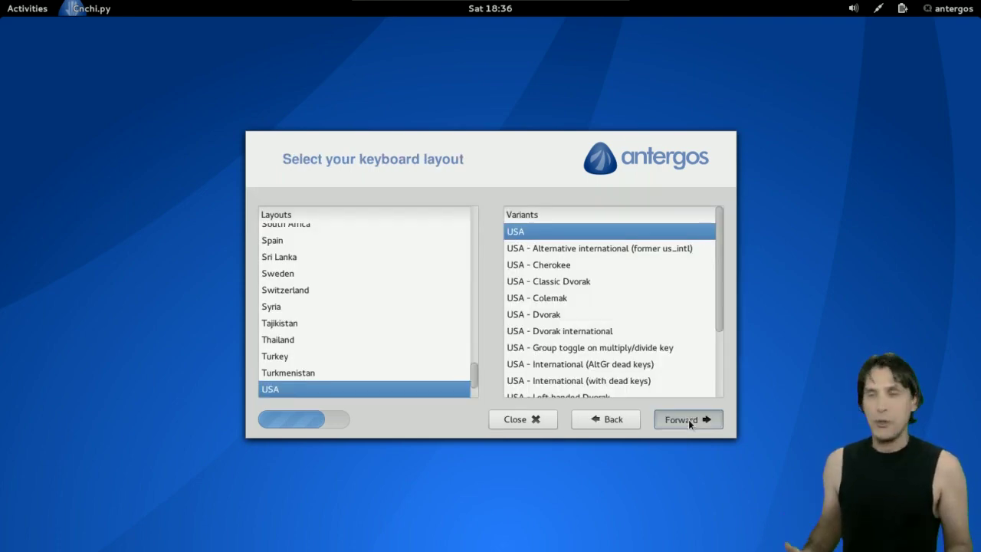
- Enter the user's full name, computer name vb, a username and the account password
click(445, 217)
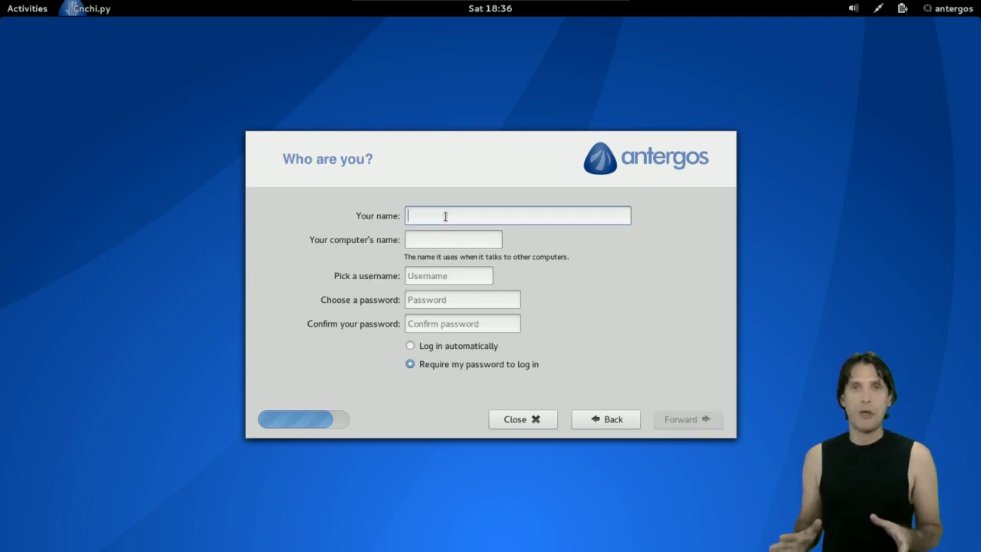
text(spatry)
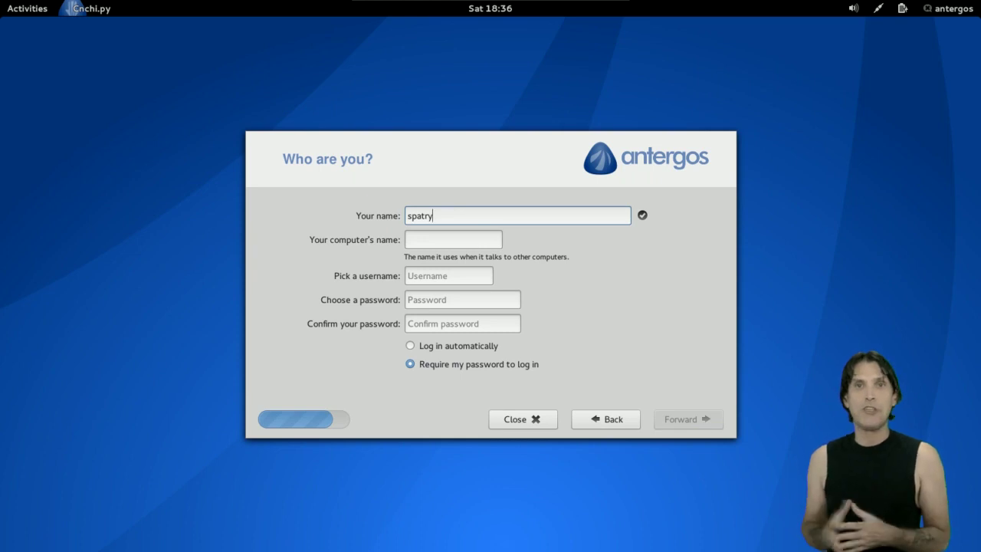
key(Tab)
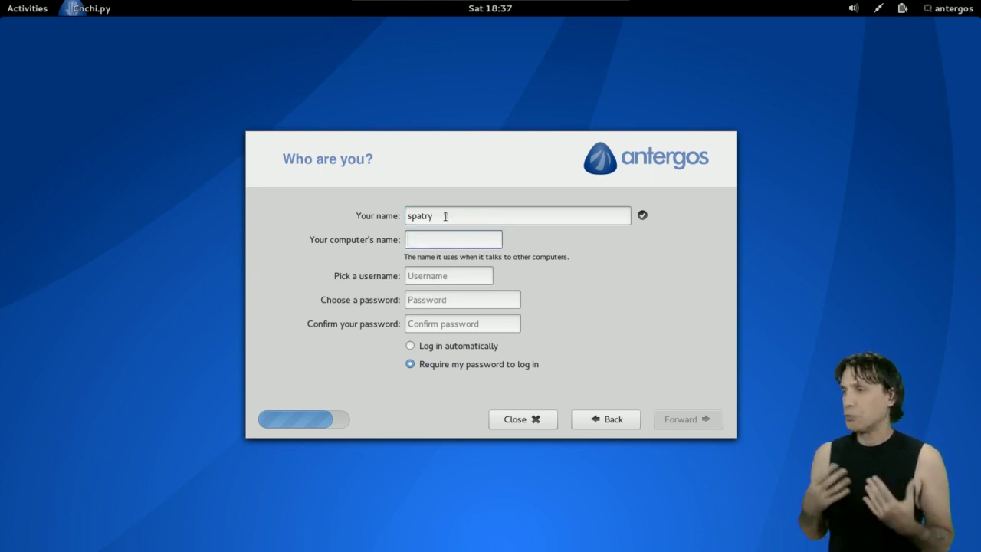
text(vb)
key(Tab)
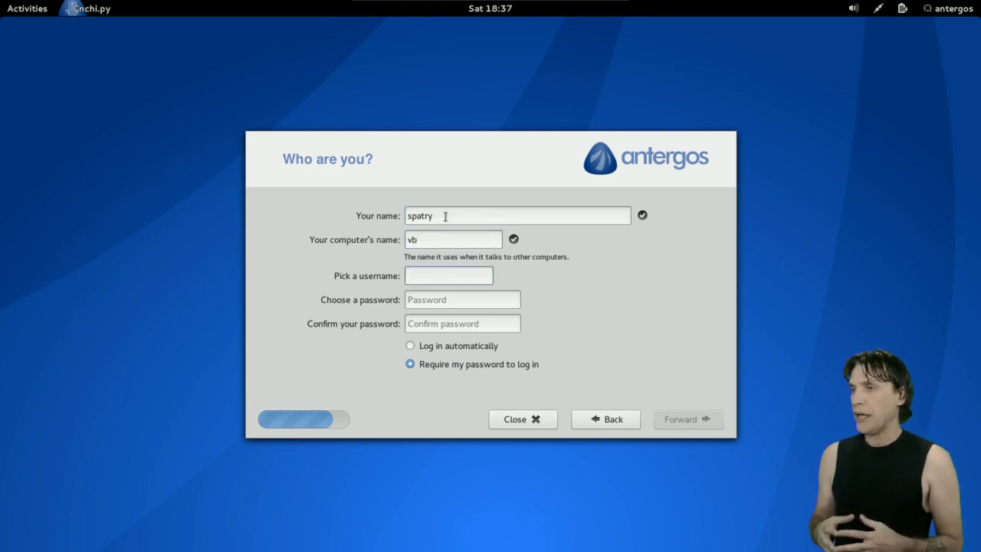
text(spatry)
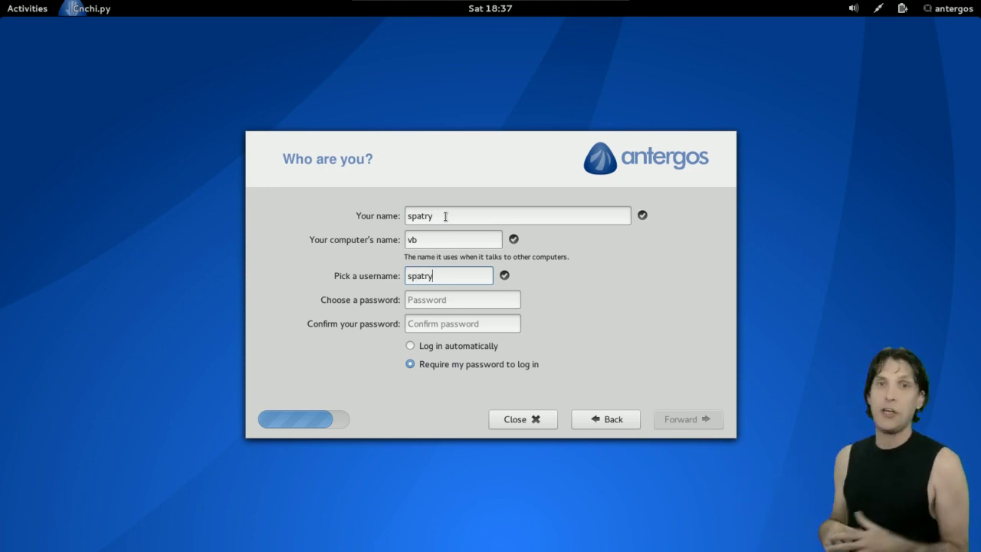
key(Tab)
text(•••)
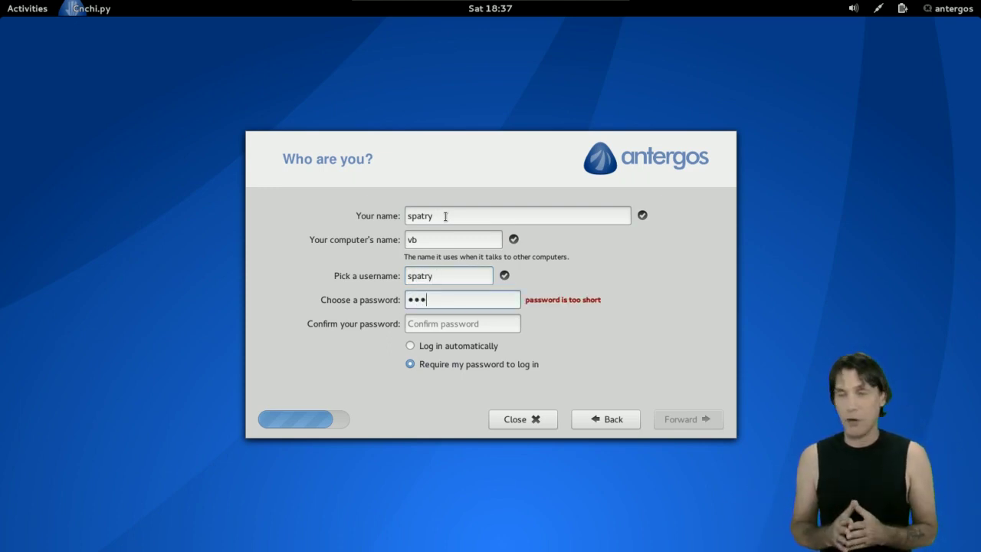
key(Tab)
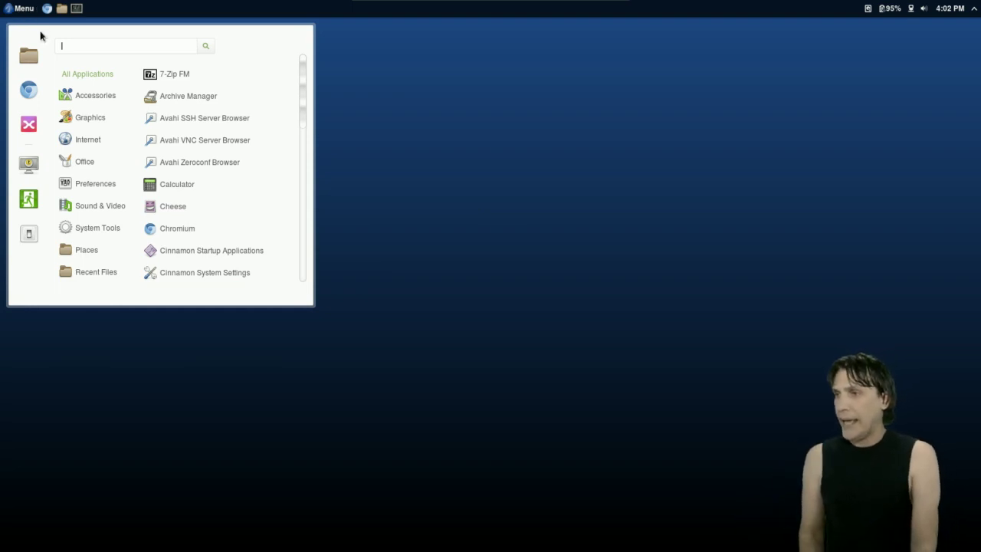
- Show the Cinnamon menu's Accessories category, listing gedit, Nemo, PacmanXG, Disks and Calculator
mouse_move(79, 92)
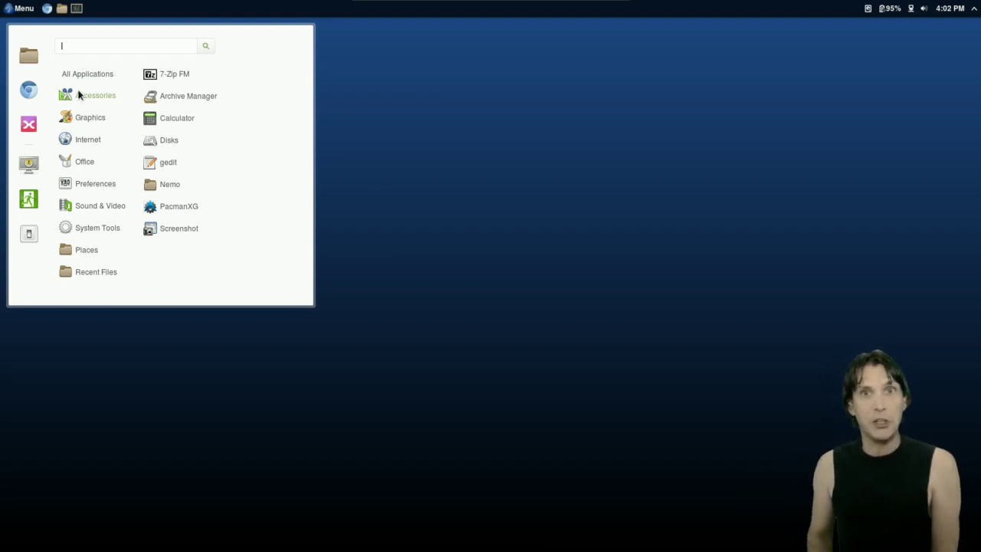
- Run PacmanXG as root, review its yaourt and repacman check errors, and return to Start
click(179, 208)
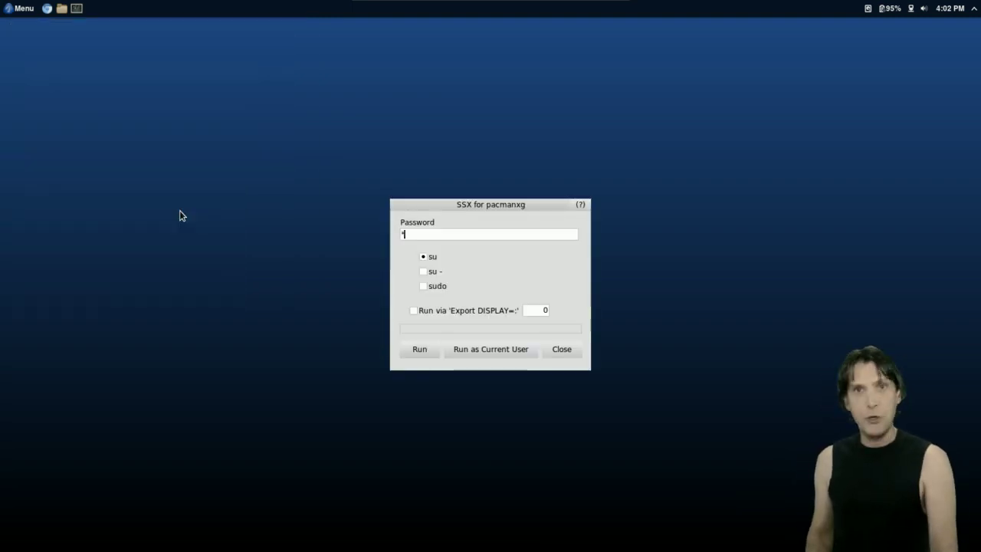
text(***)
key(Return)
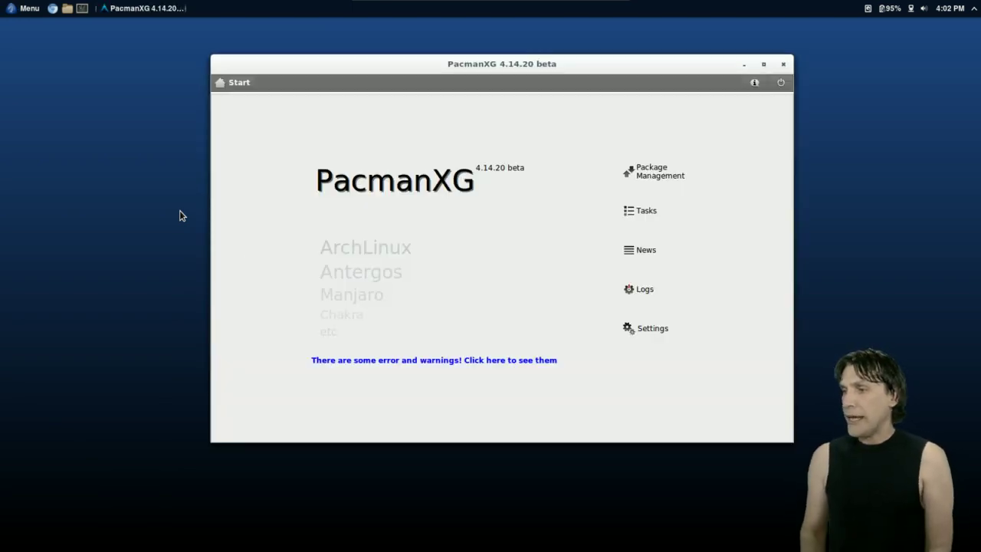
click(436, 360)
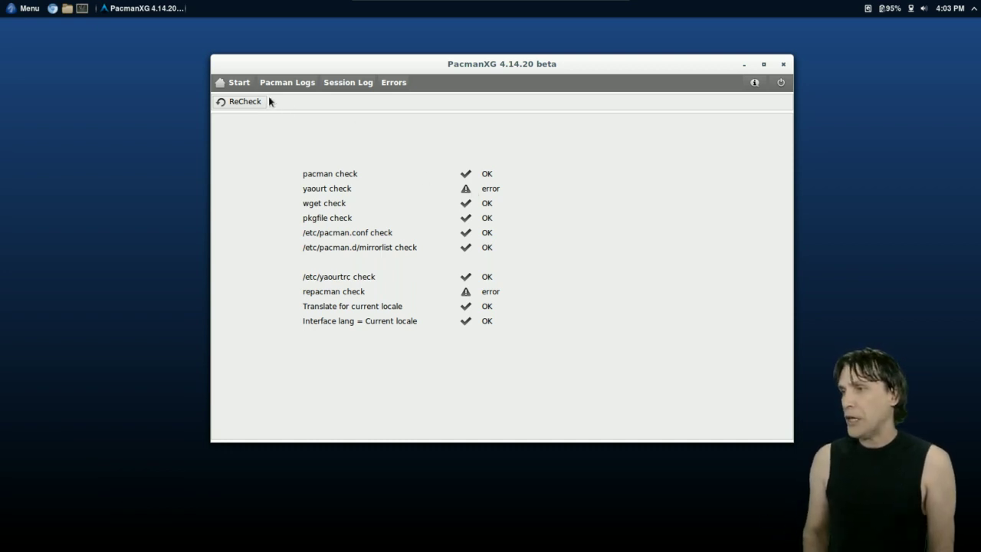
click(233, 88)
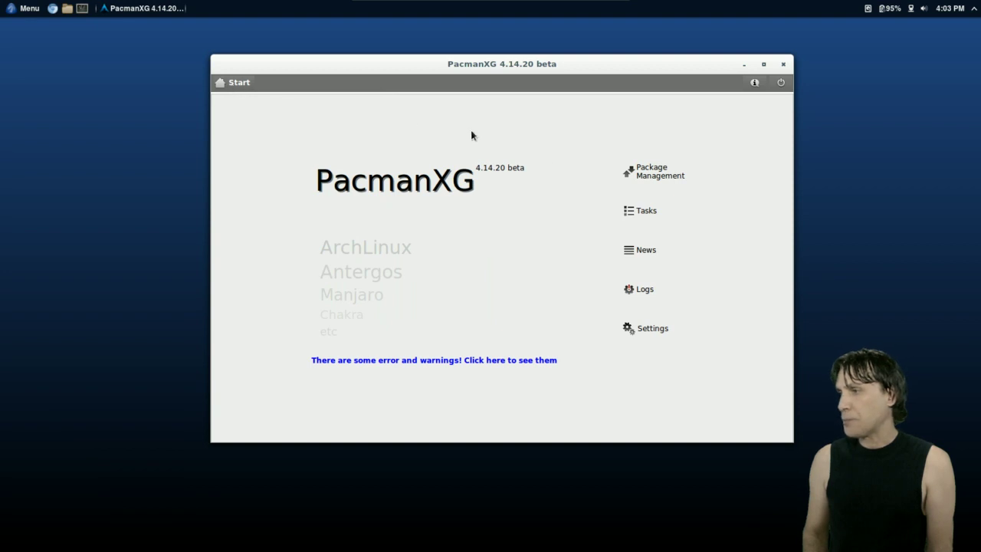
- Search the package list for yaourt and mark it for installation
click(656, 177)
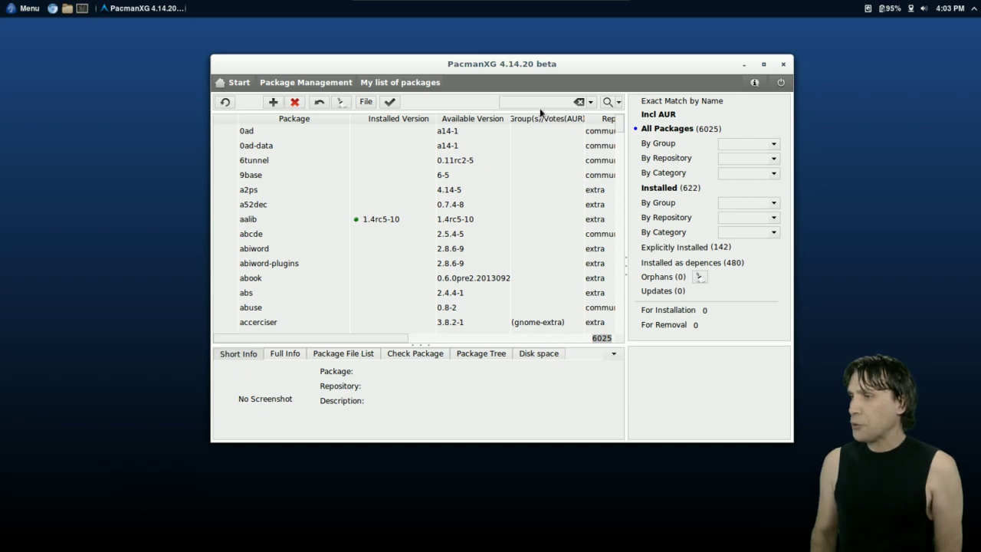
text(yaourt)
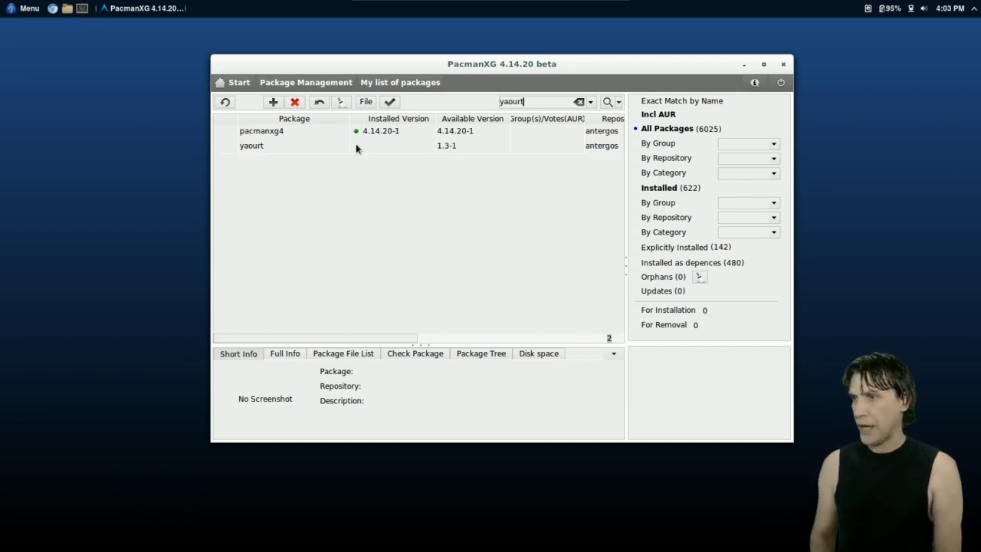
click(246, 146)
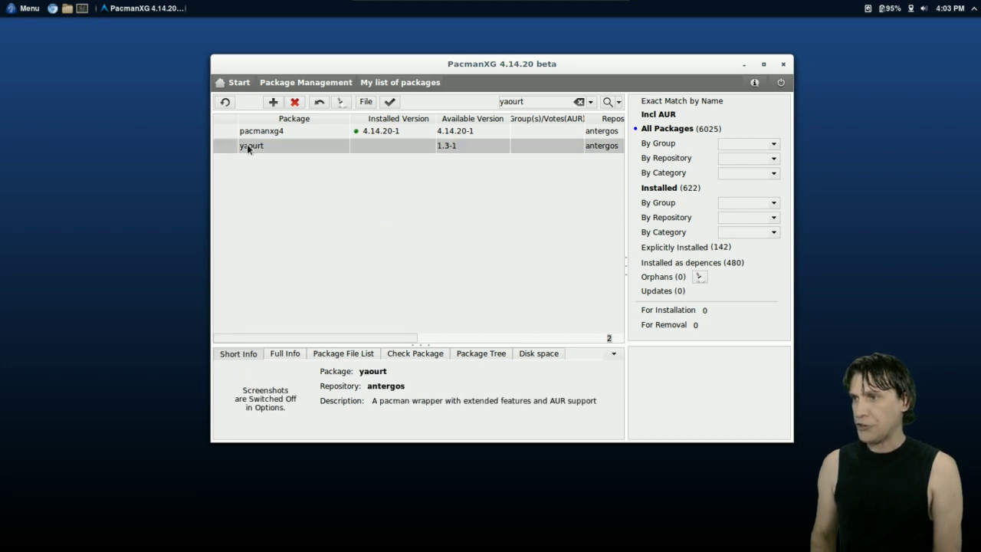
click(221, 148)
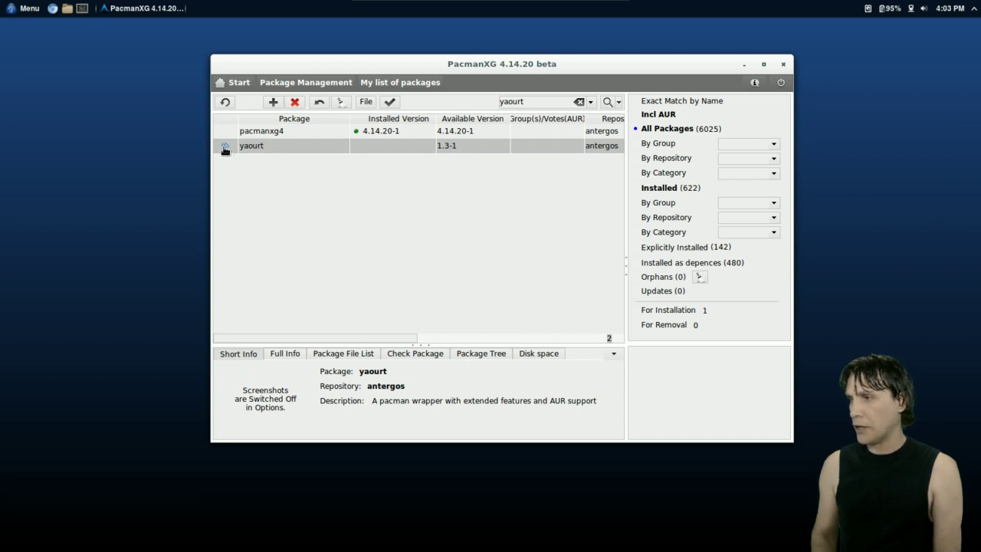
- Apply and confirm the antergos/yaourt 1.3-1 installation, then dismiss the report
click(389, 103)
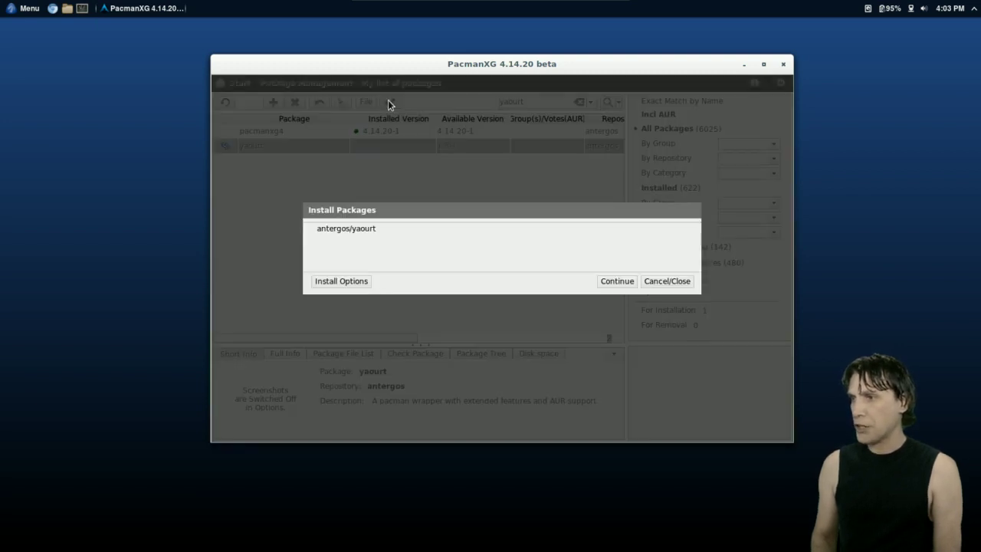
click(614, 282)
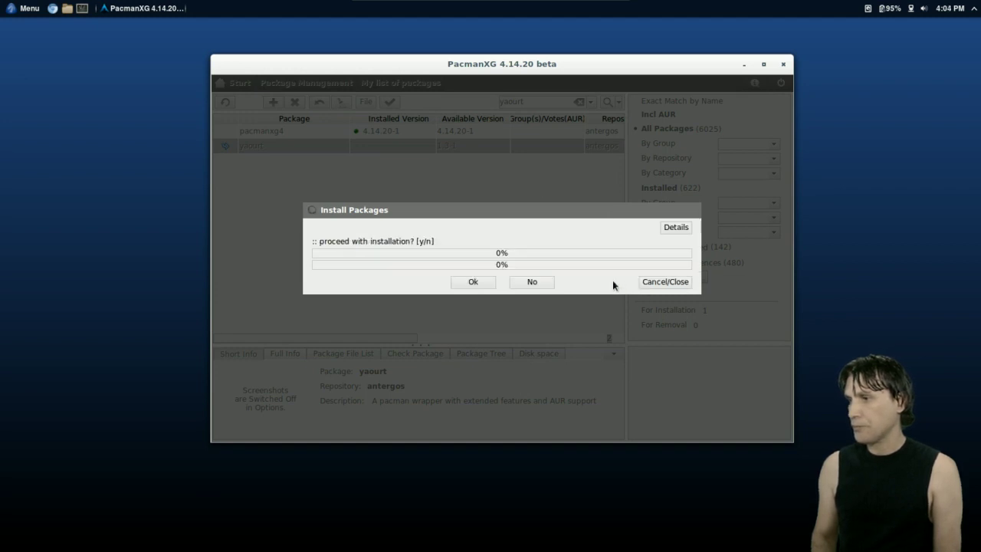
click(473, 282)
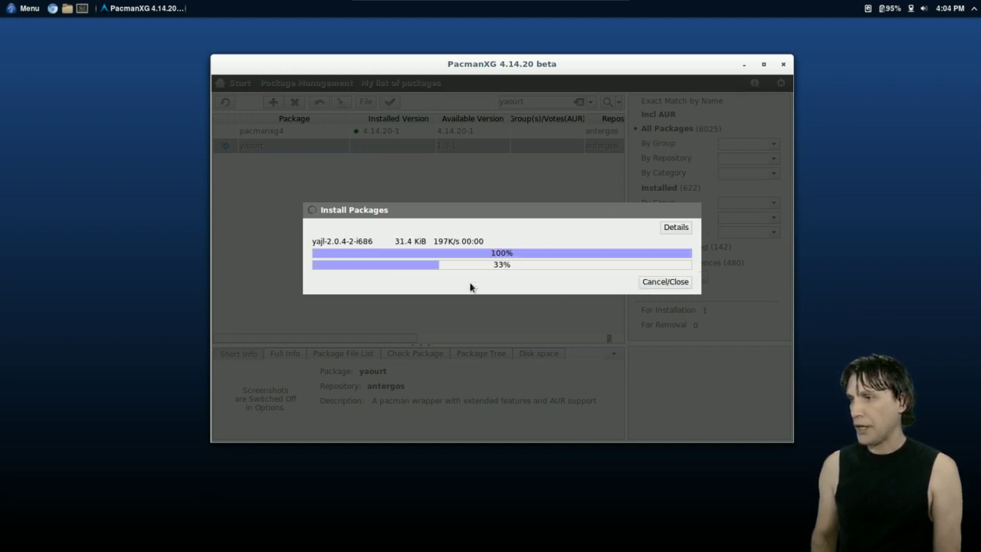
click(665, 282)
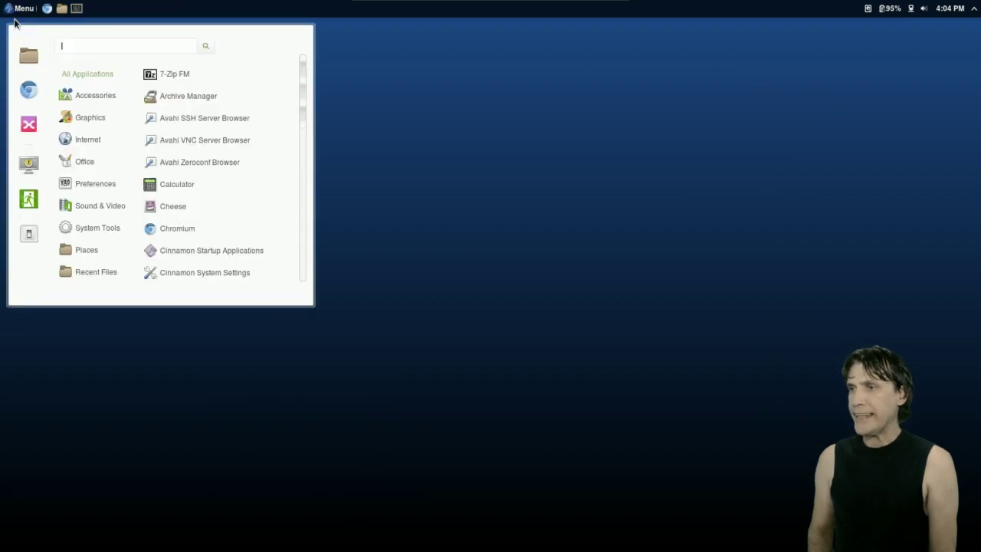
- Relaunch PacmanXG as root and confirm only repacman is still flagged as an error
mouse_move(131, 100)
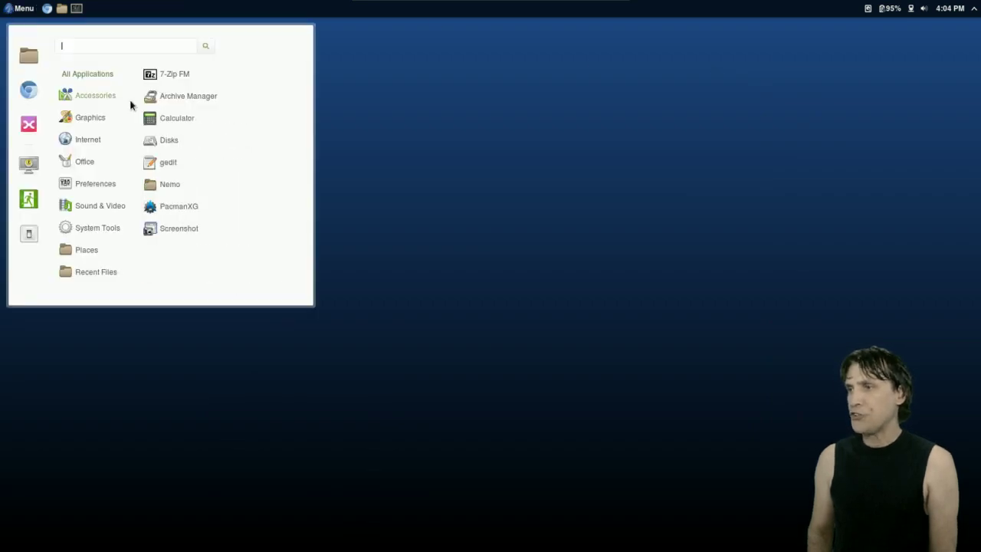
click(189, 208)
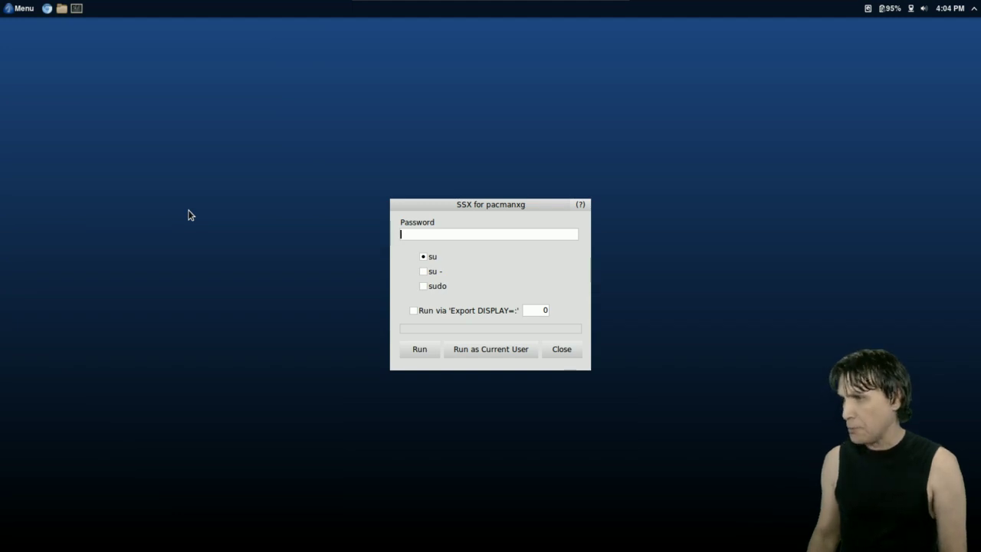
text(****)
key(Return)
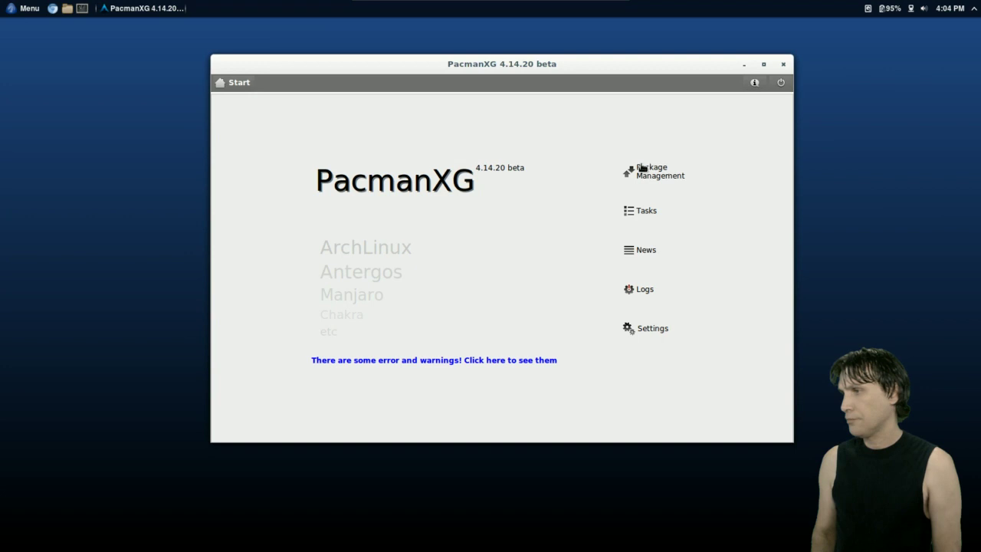
click(403, 362)
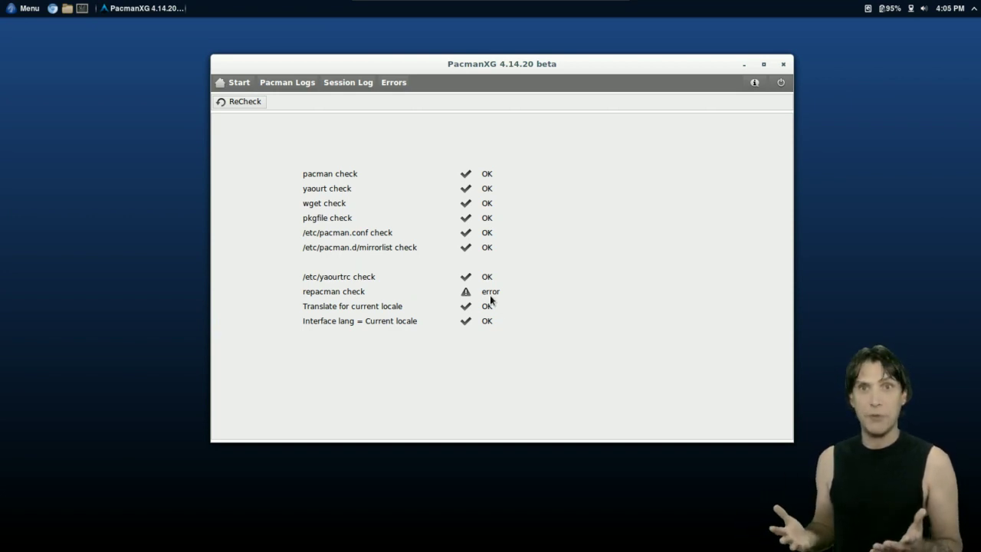
click(234, 85)
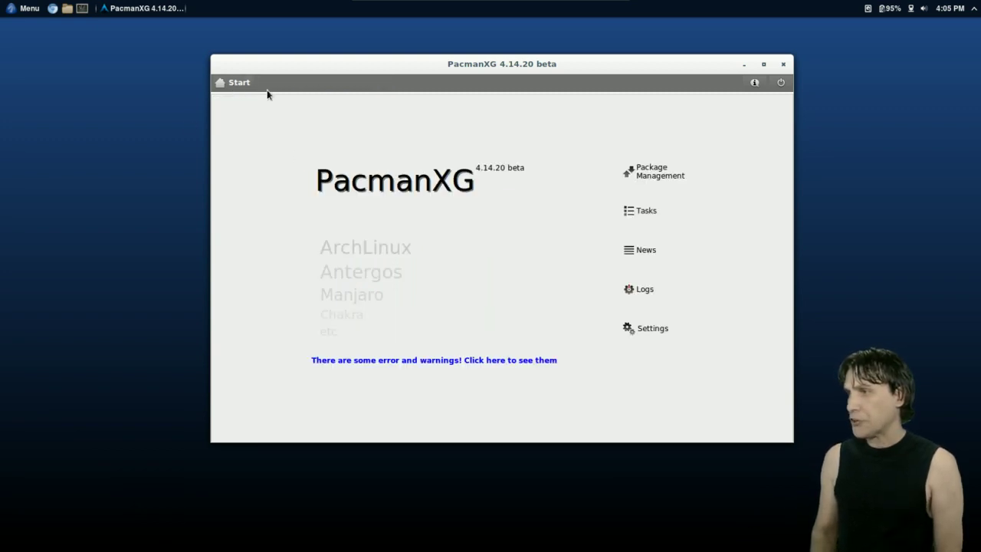
- Search package management for compiz with AUR packages included
click(661, 175)
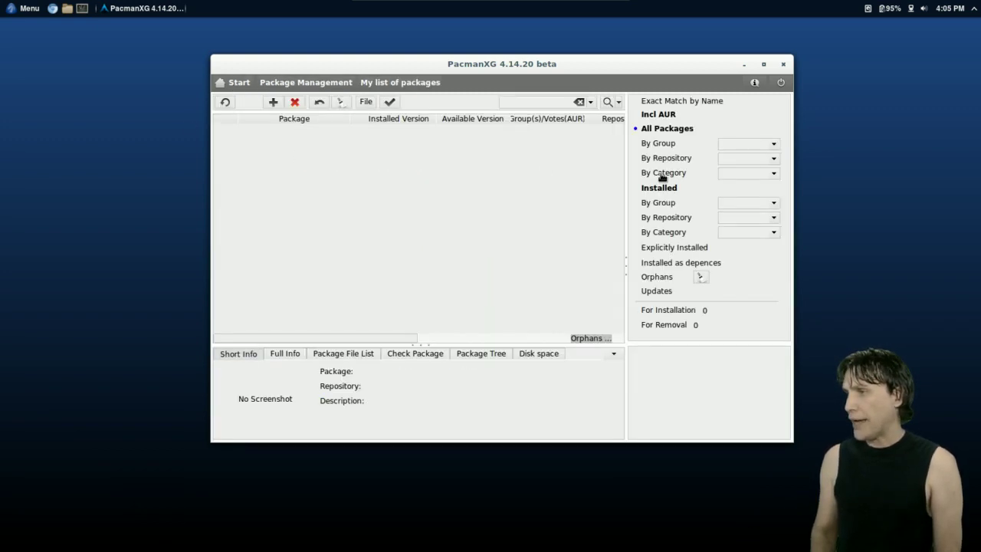
click(522, 101)
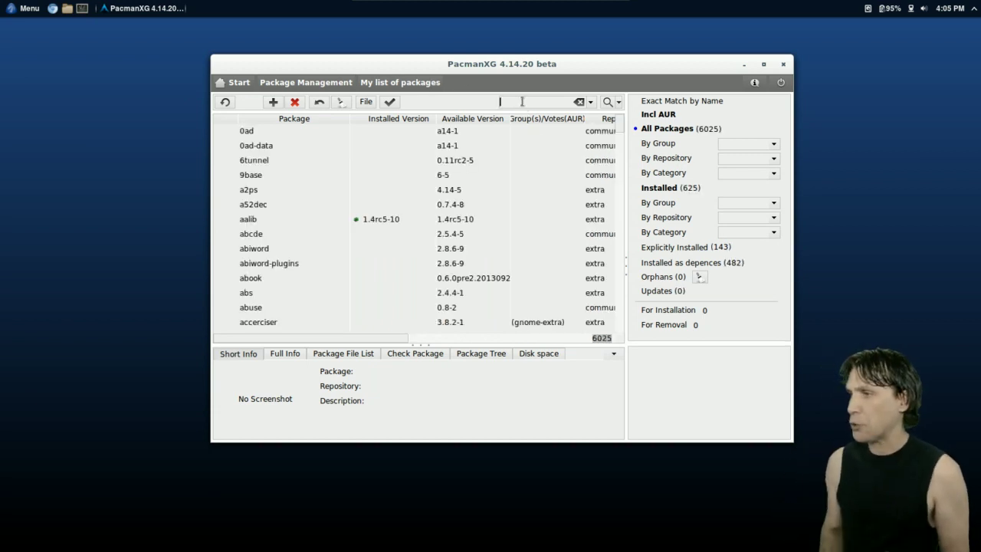
text(compiz)
click(773, 143)
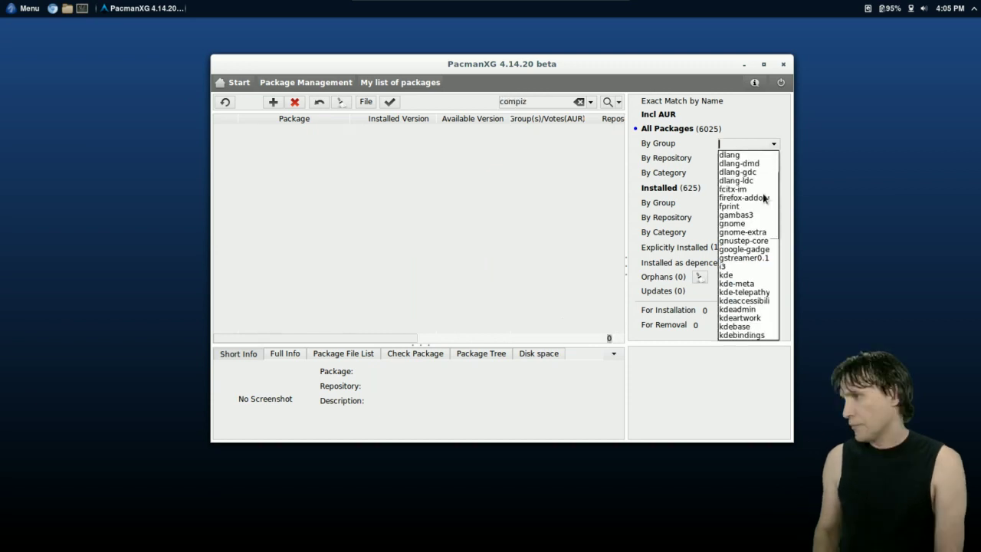
click(661, 117)
click(638, 117)
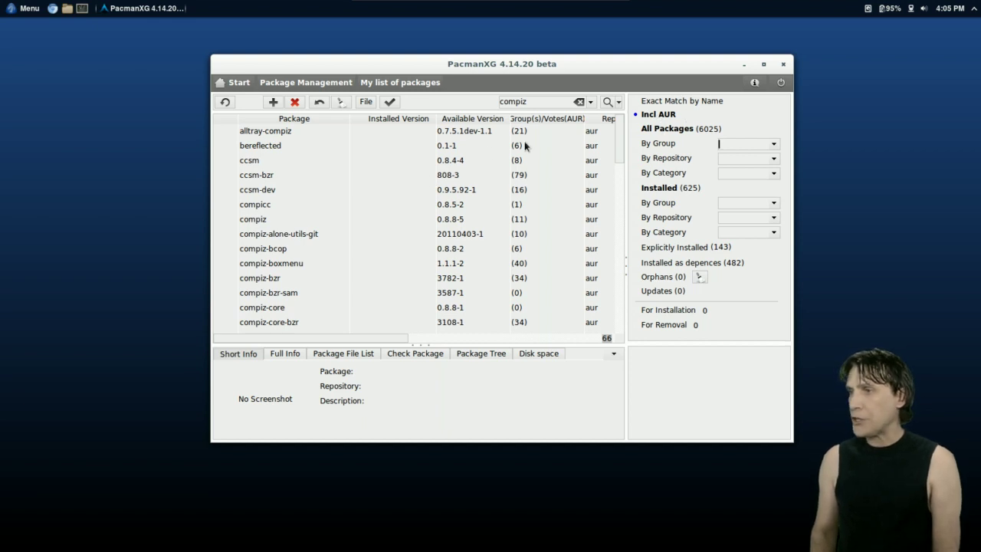
- Scroll through the compiz search results, then close PacmanXG
scroll(265, 202, down, 7)
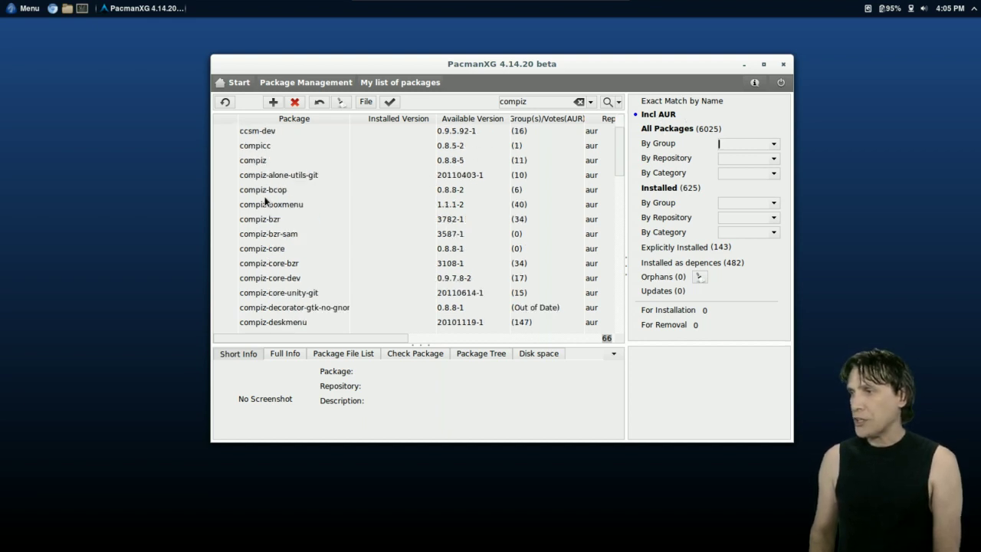
scroll(264, 202, down, 5)
scroll(264, 201, up, 12)
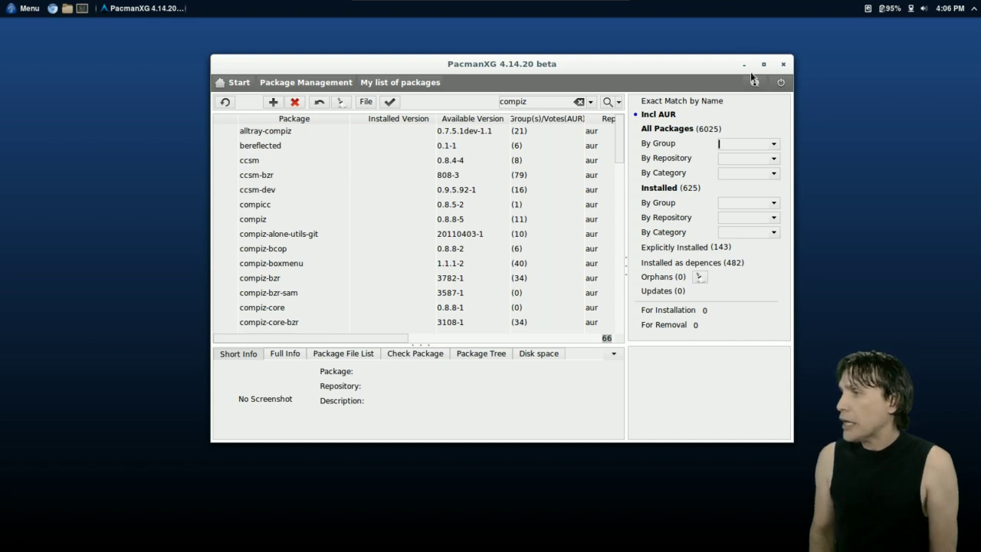
click(783, 68)
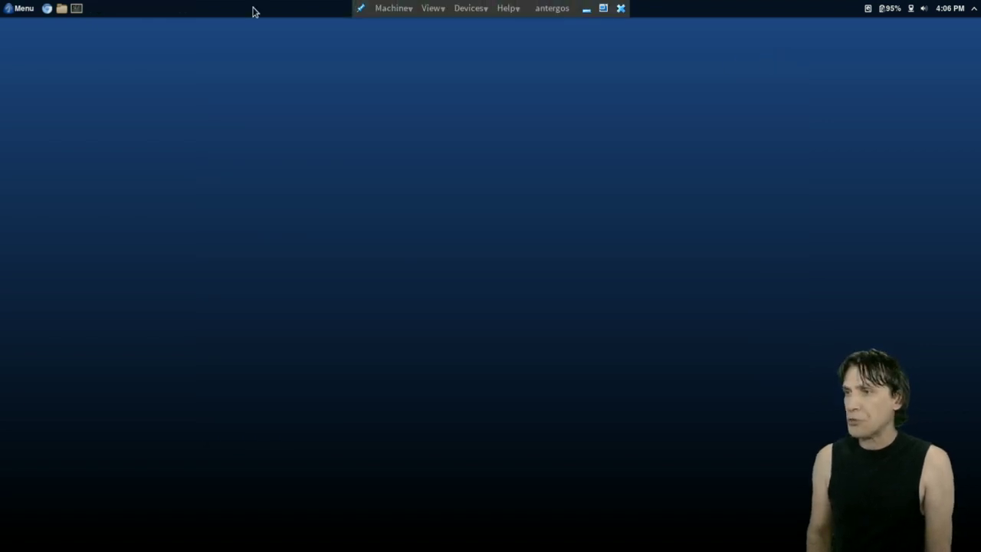
- Open the Cinnamon menu and browse each application category in turn
click(21, 9)
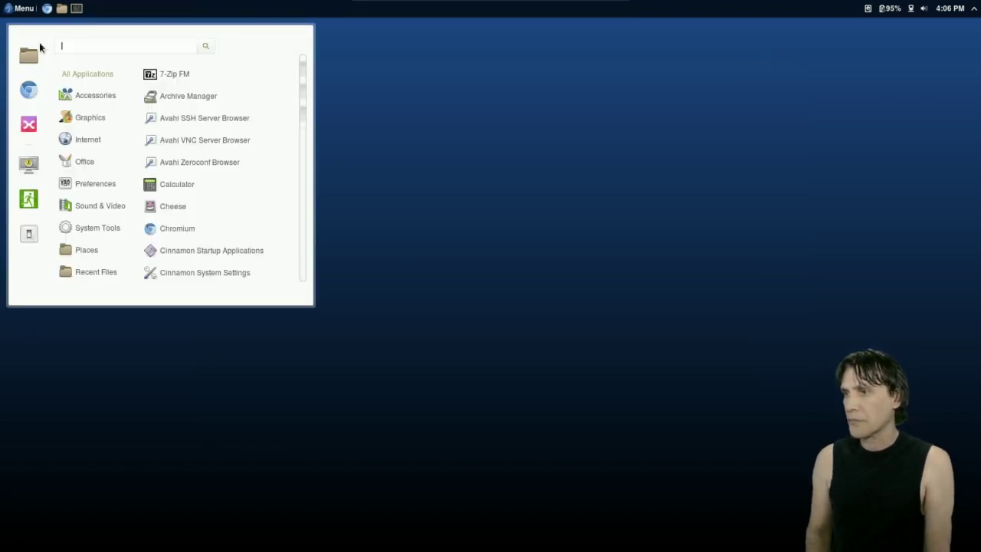
mouse_move(84, 124)
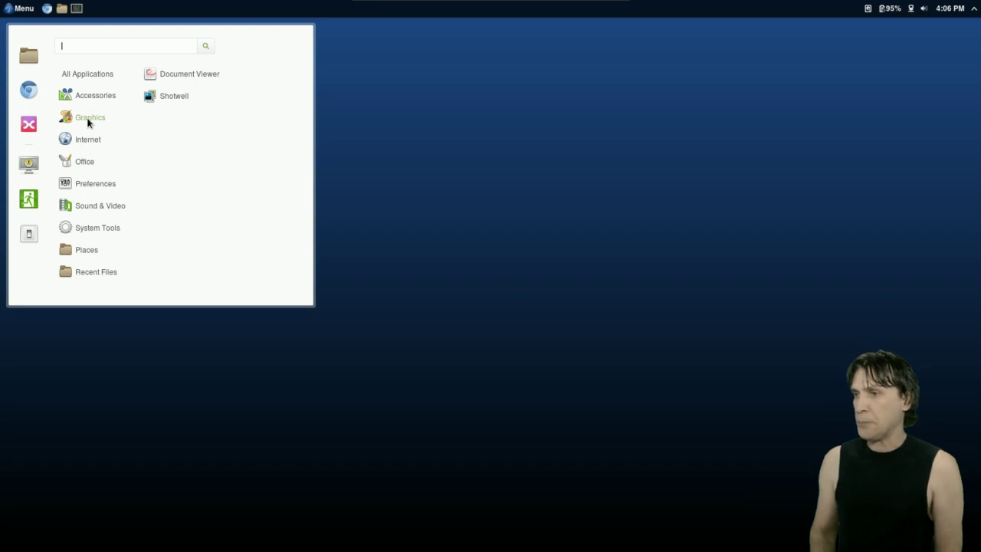
mouse_move(78, 148)
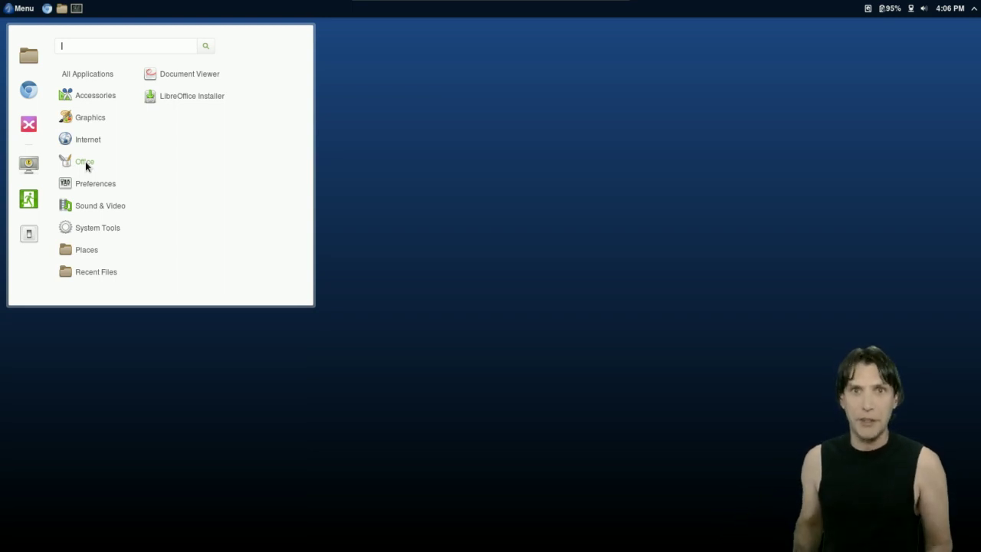
mouse_move(83, 187)
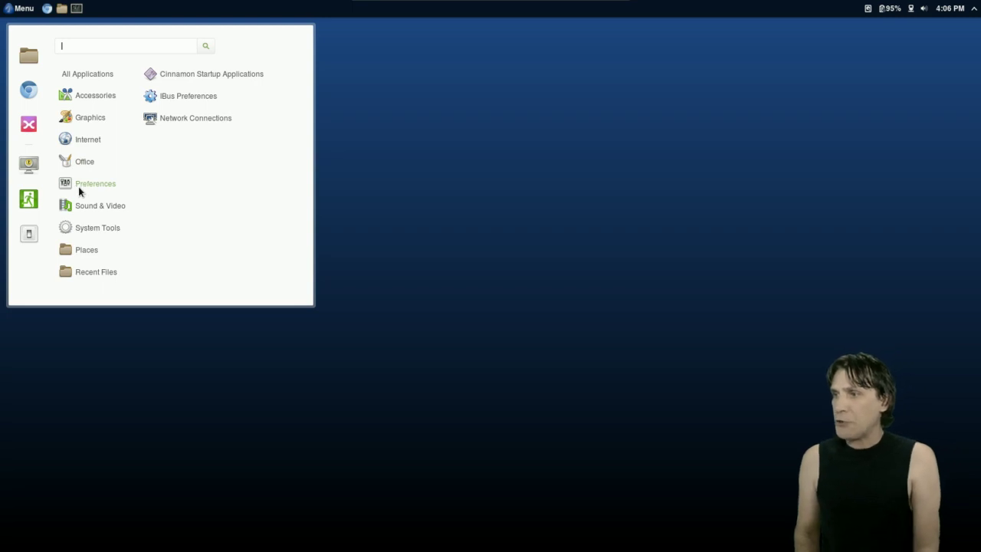
mouse_move(93, 212)
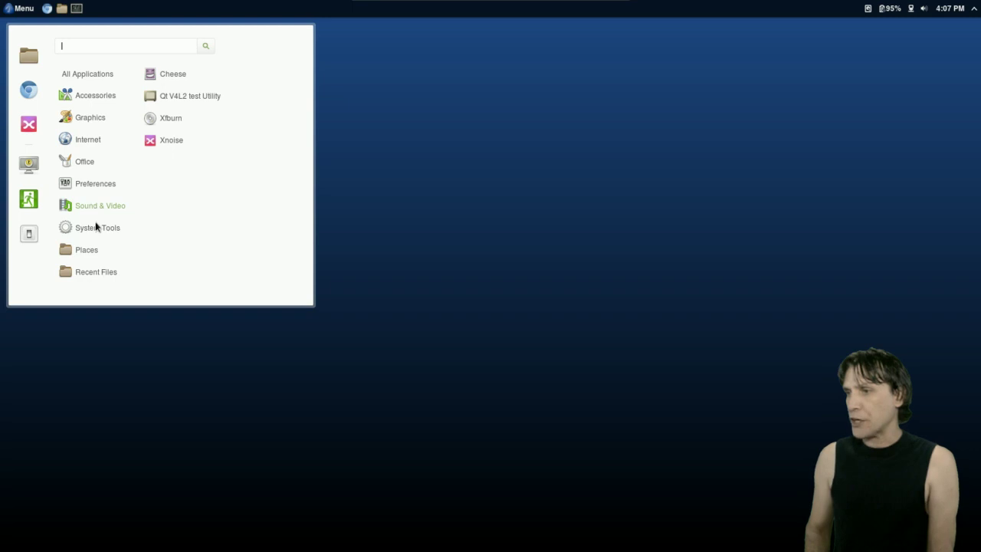
mouse_move(91, 229)
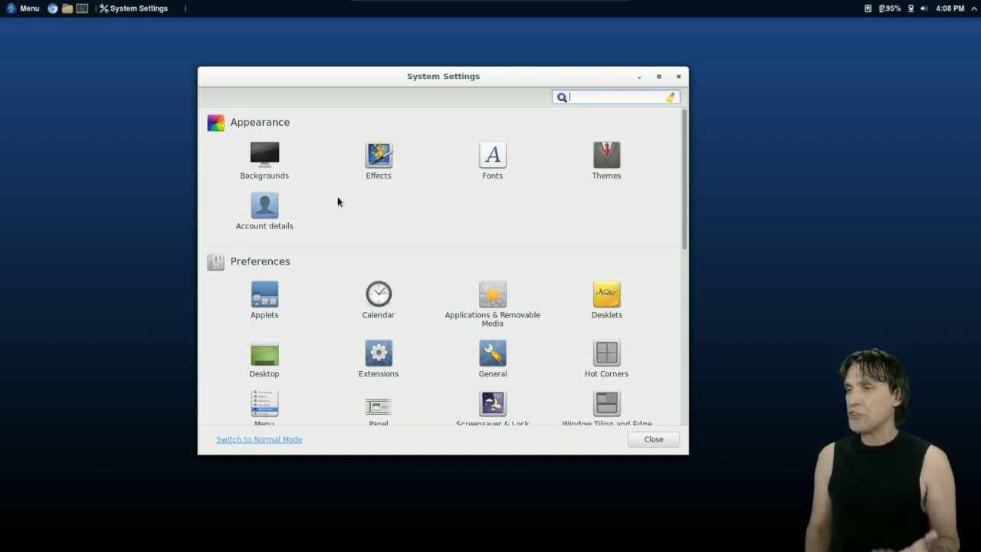
scroll(383, 247, down, 3)
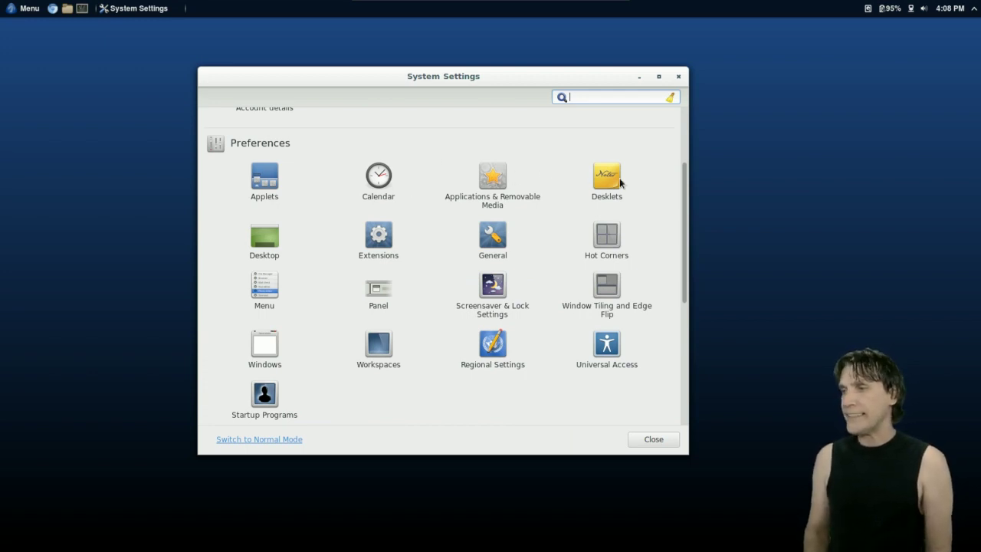
scroll(545, 294, down, 3)
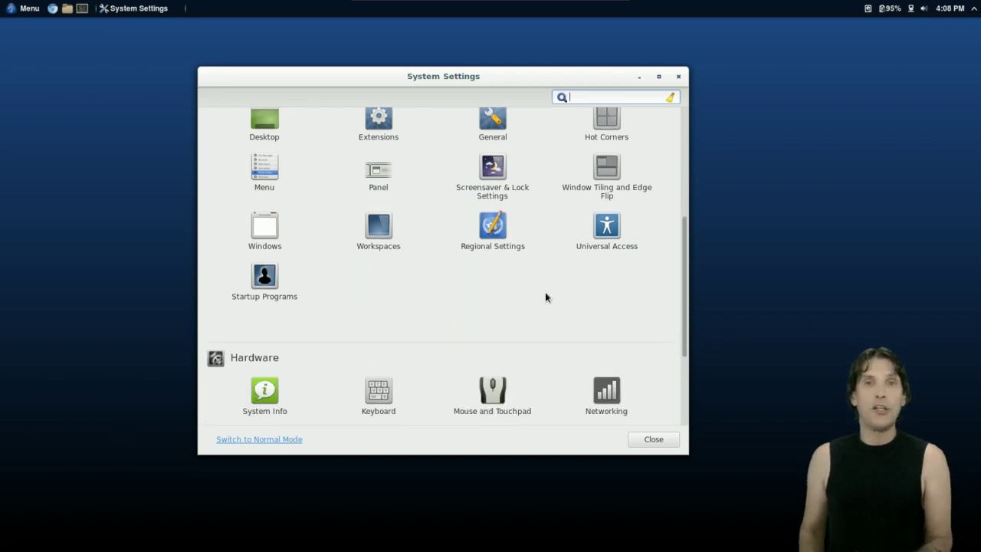
scroll(547, 297, down, 3)
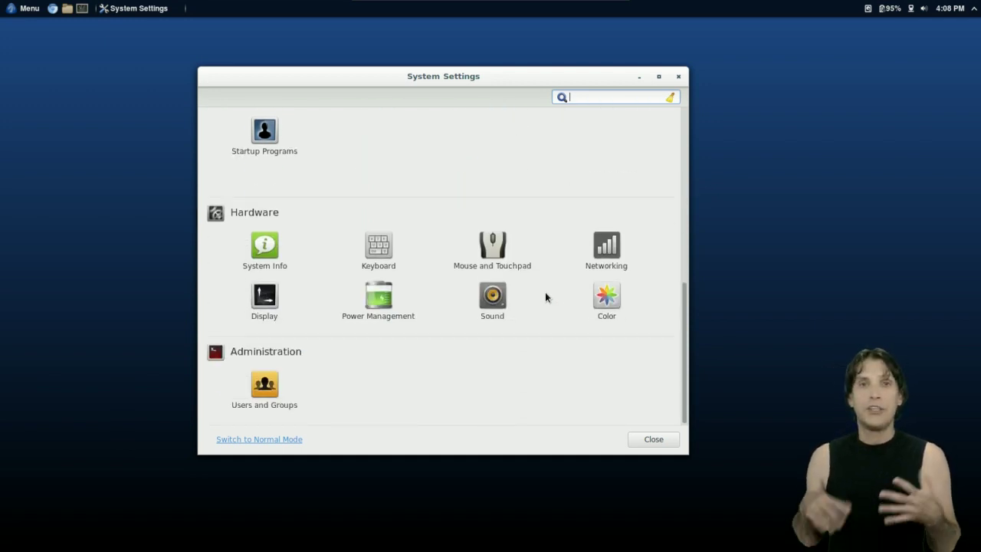